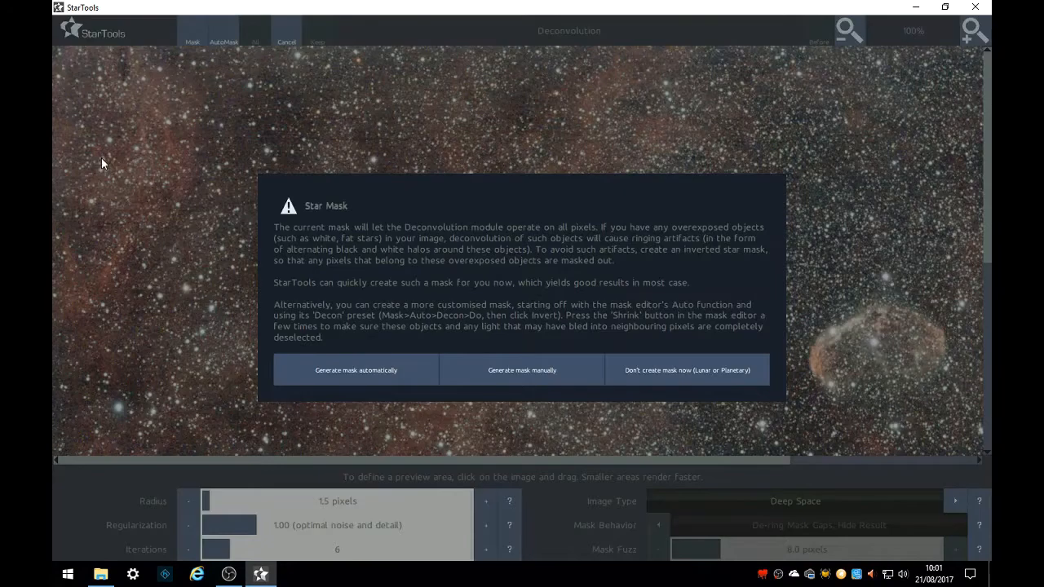
Generate the deconvolution star mask automatically and set the Radius to 1.8 pixels.
click(389, 371)
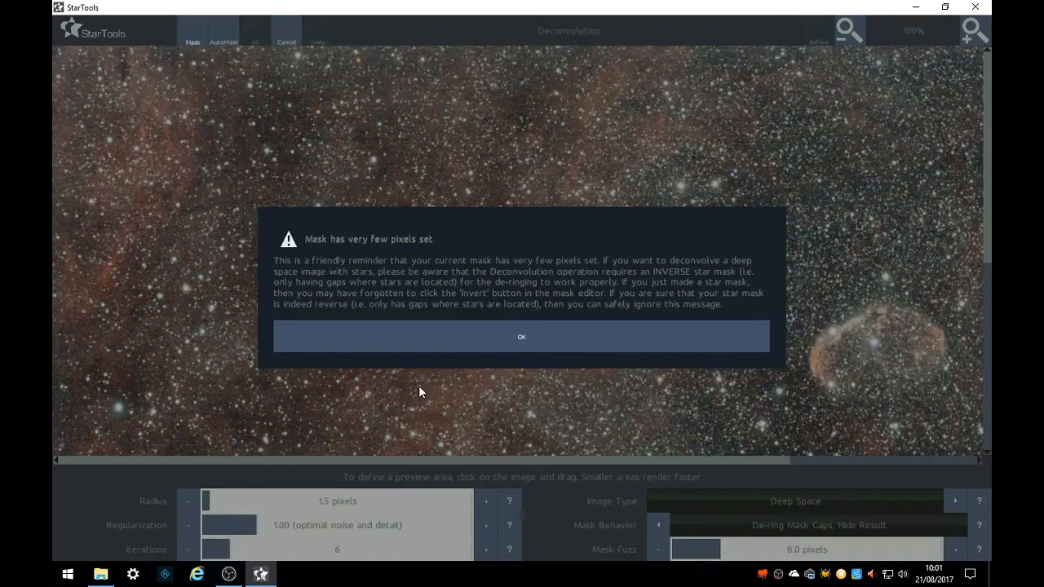
click(494, 338)
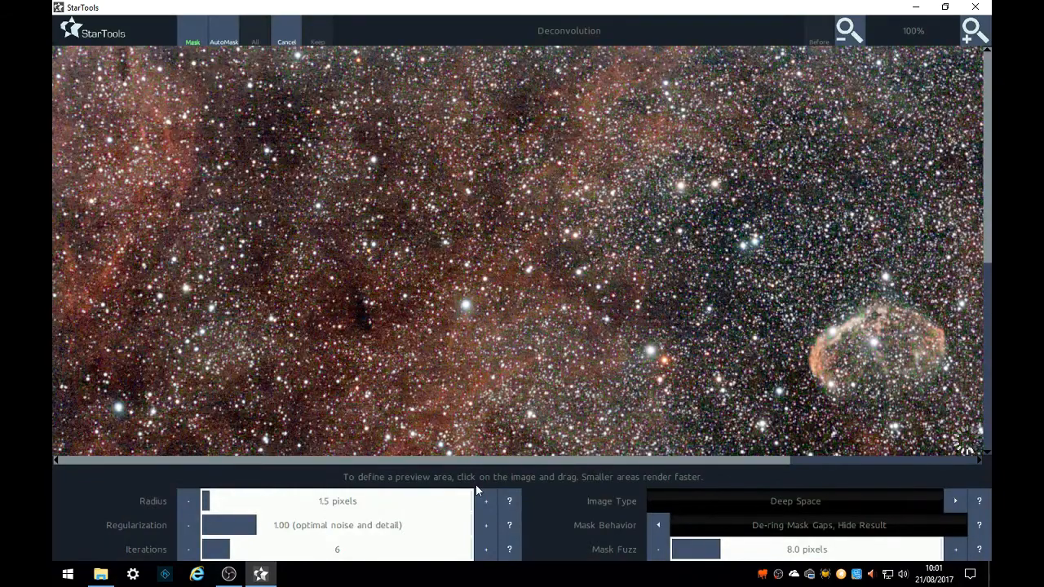
click(486, 500)
click(487, 500)
click(486, 500)
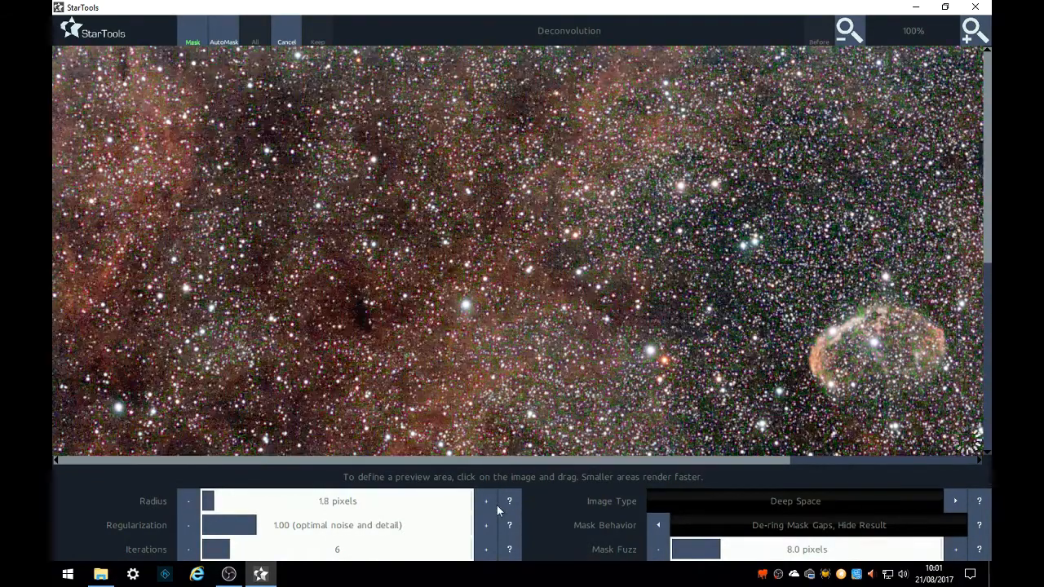
Set the Mask Fuzz of the deconvolution to 10.0 pixels.
click(736, 553)
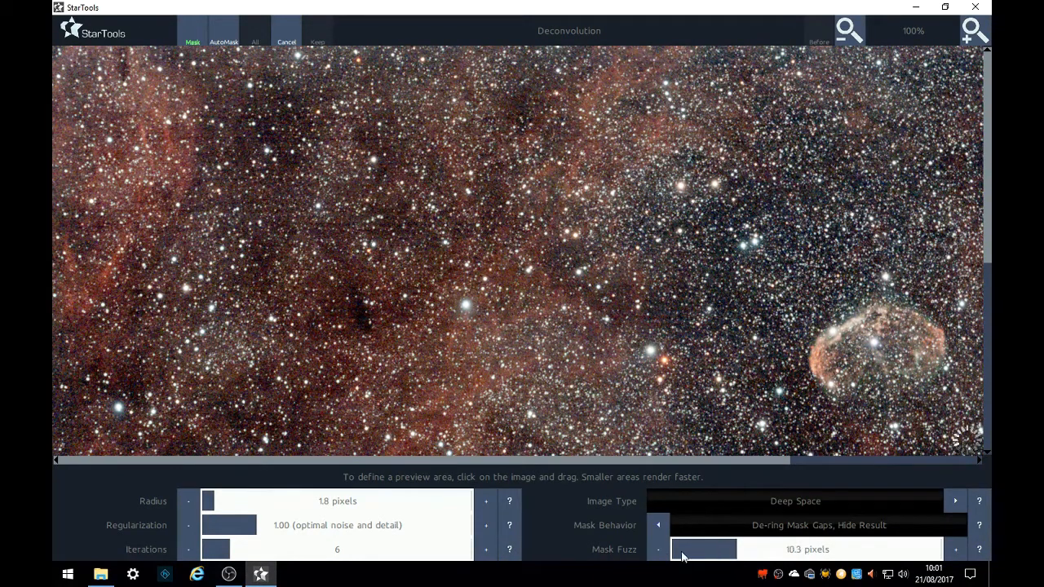
click(650, 550)
click(650, 550)
Compare the deconvolved image with the original at fit size and 200%, and keep the deconvolution result.
click(851, 40)
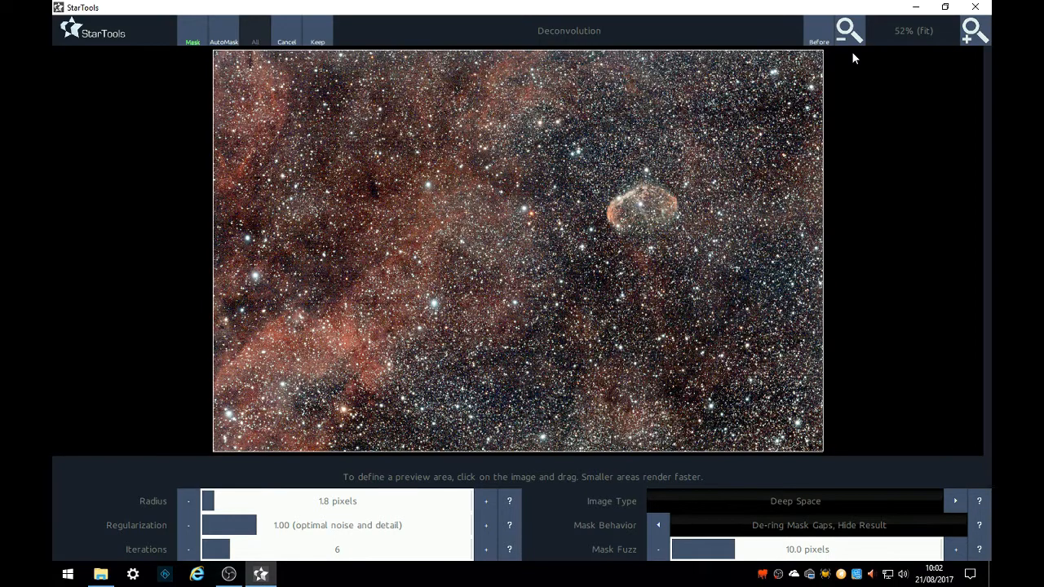
click(816, 42)
click(817, 41)
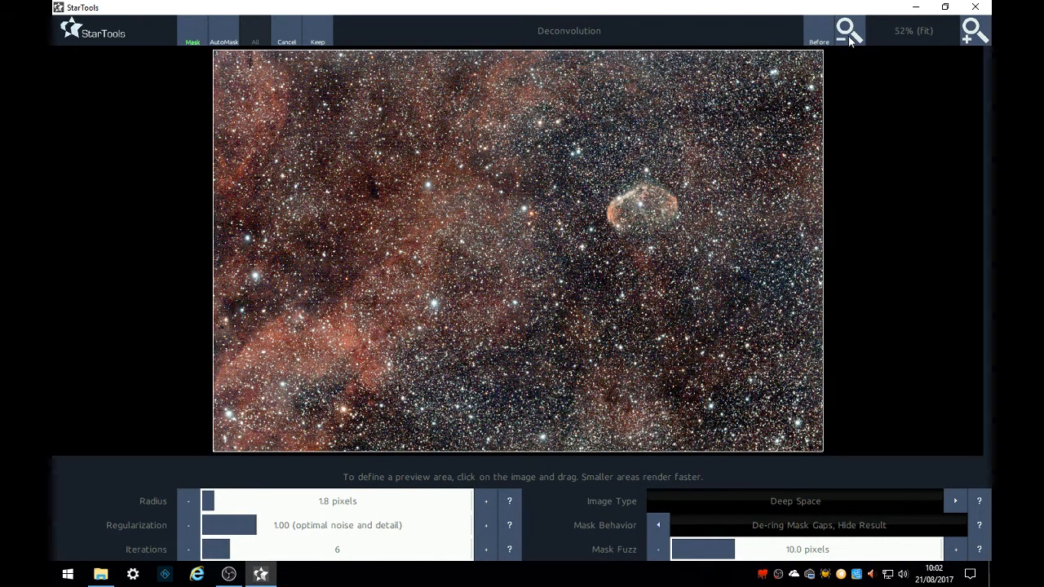
click(850, 36)
click(972, 40)
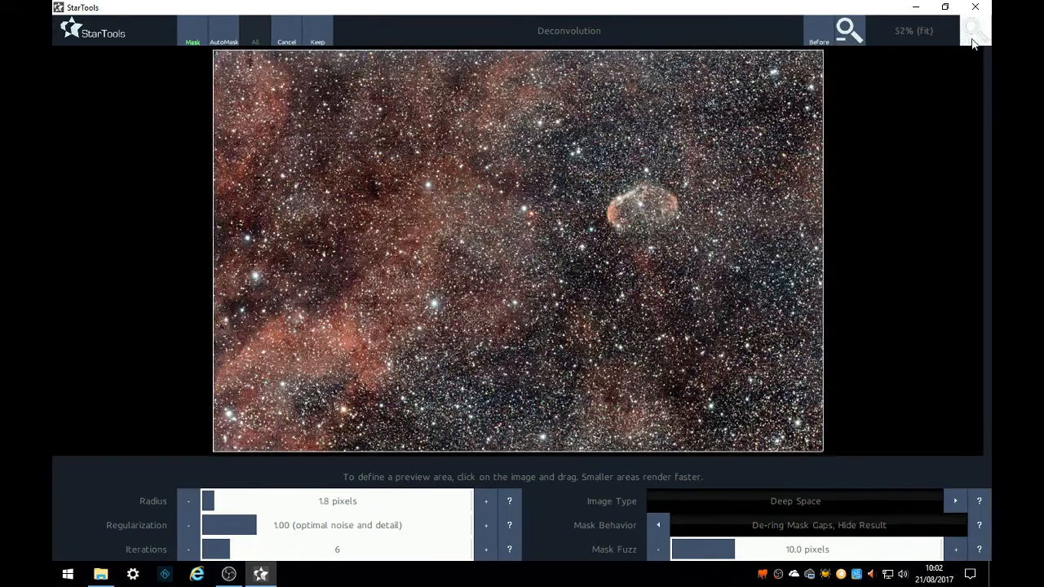
click(972, 41)
click(972, 41)
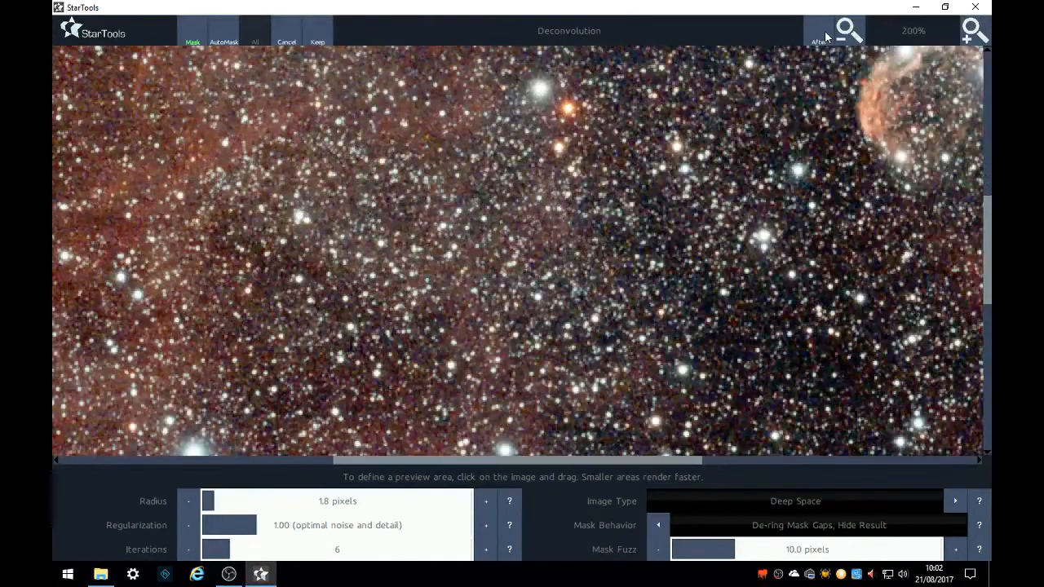
click(824, 36)
click(824, 36)
click(841, 38)
click(841, 39)
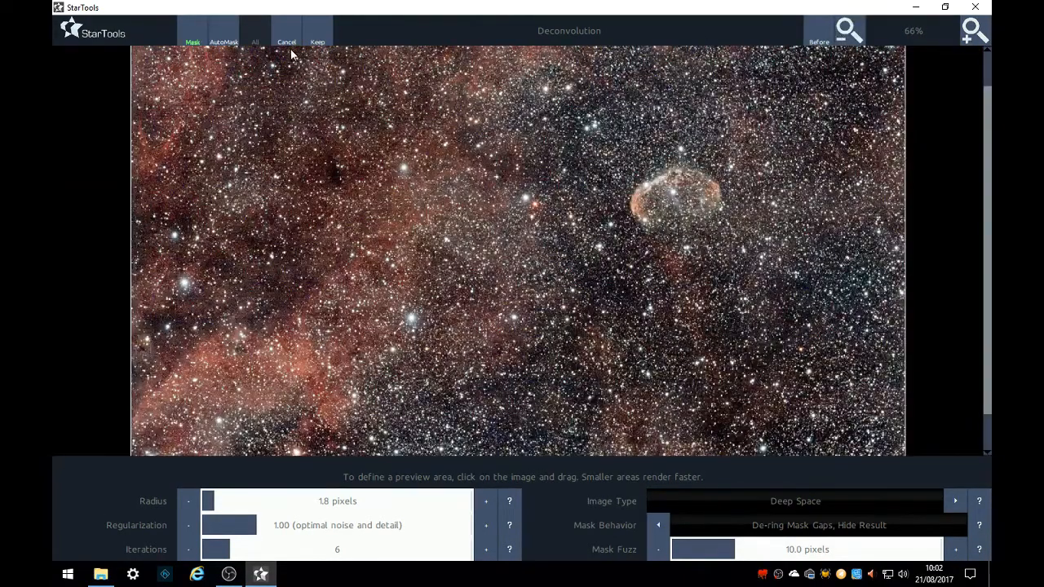
click(326, 32)
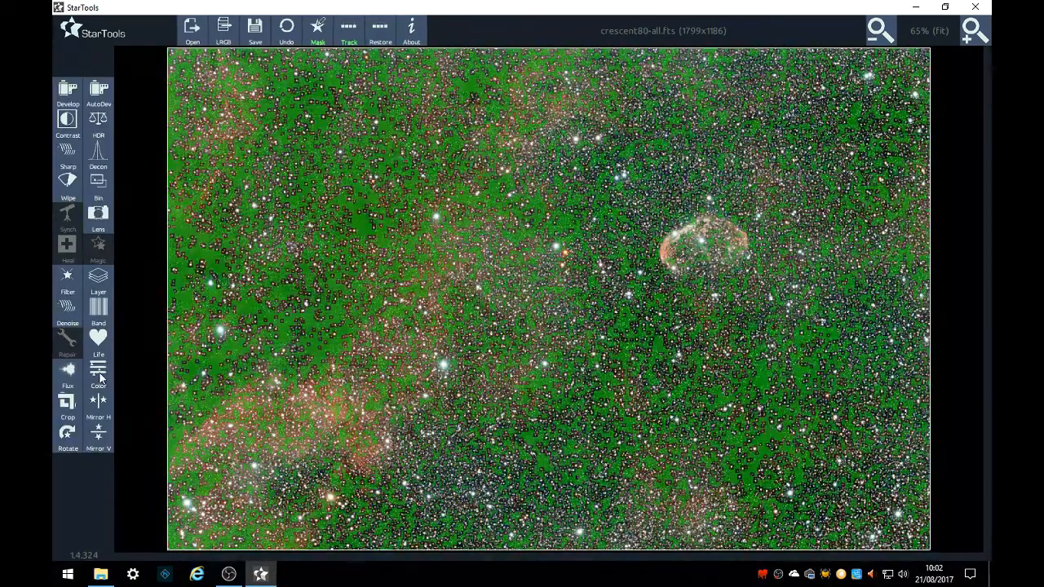
Start the Color module with a fully filled mask and set its Style to Artistic, Detail Aware.
click(98, 373)
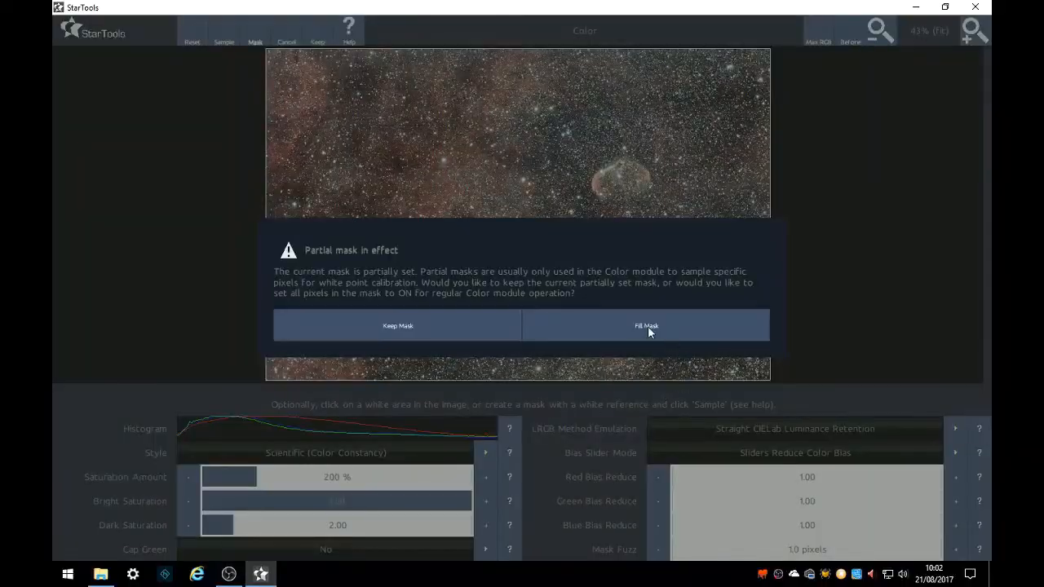
click(646, 326)
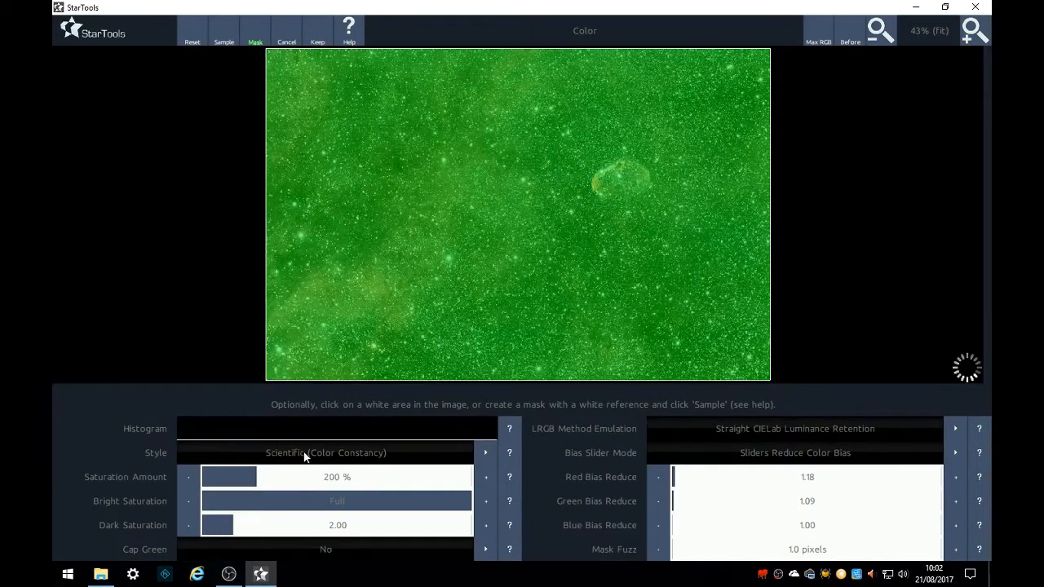
click(303, 455)
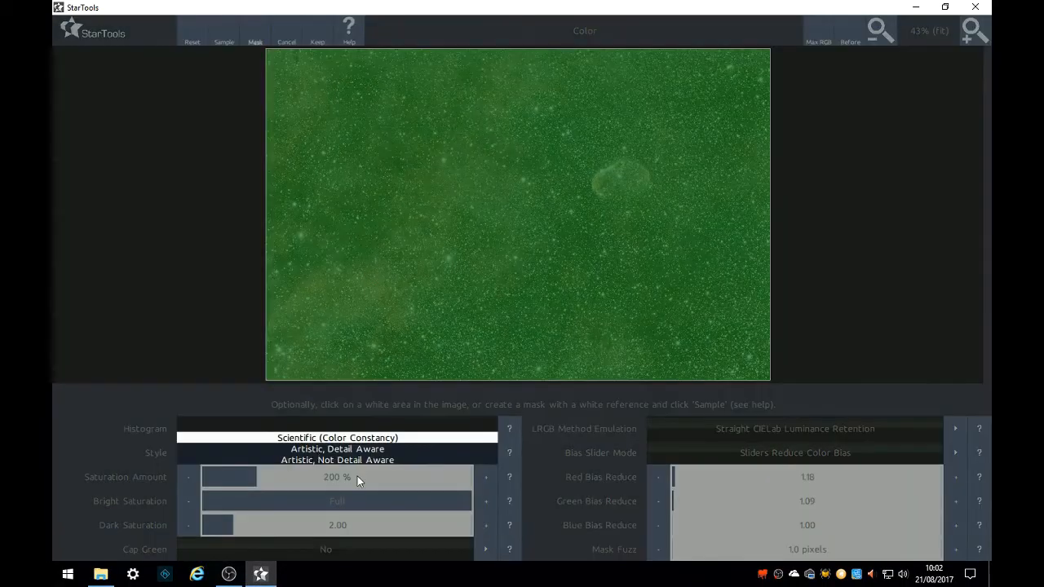
click(312, 449)
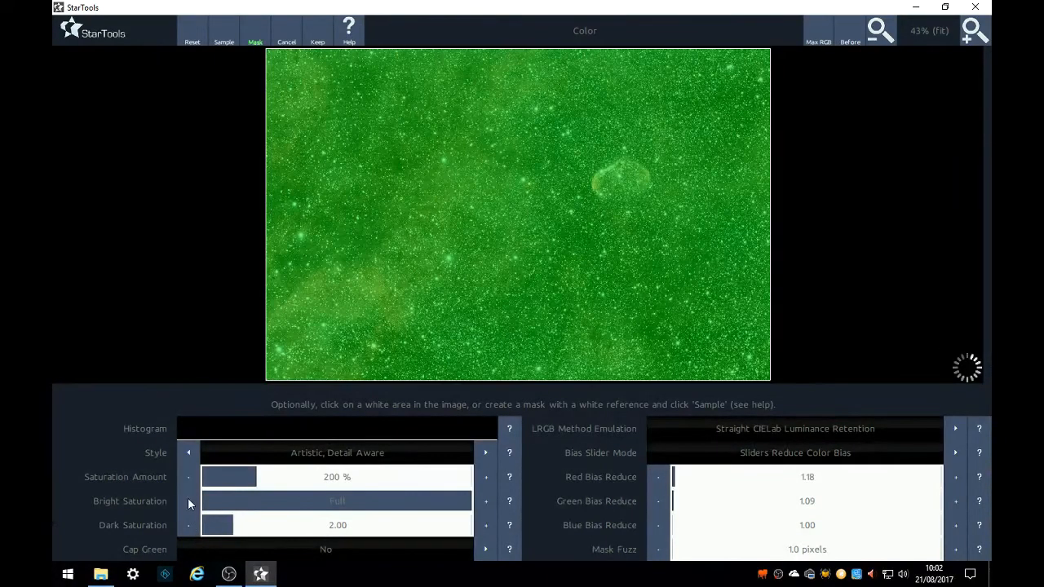
Set the Dark Saturation to 8.00 and the Saturation Amount to 175 %.
drag(329, 527, 414, 525)
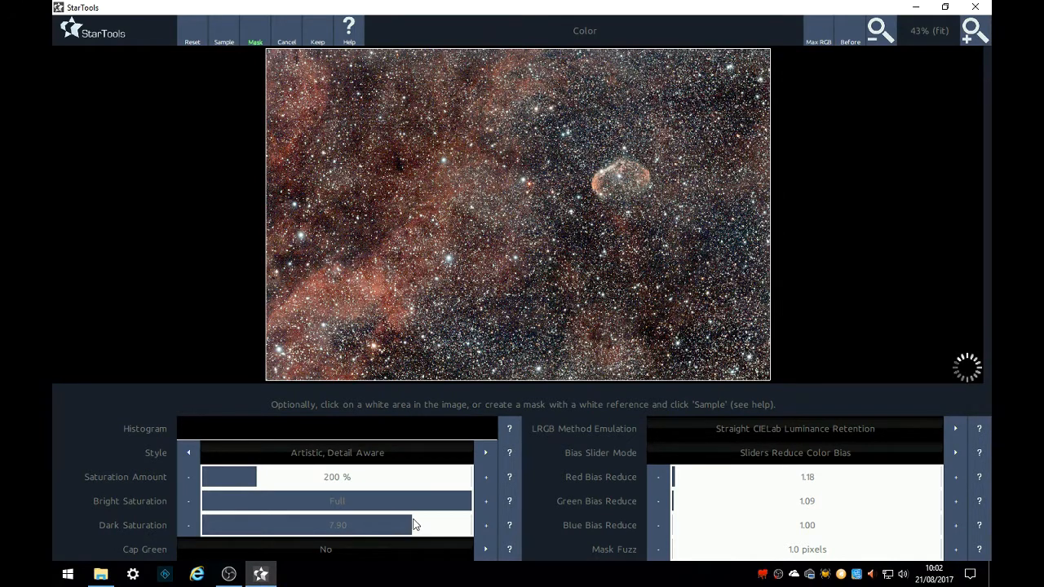
click(251, 477)
click(194, 474)
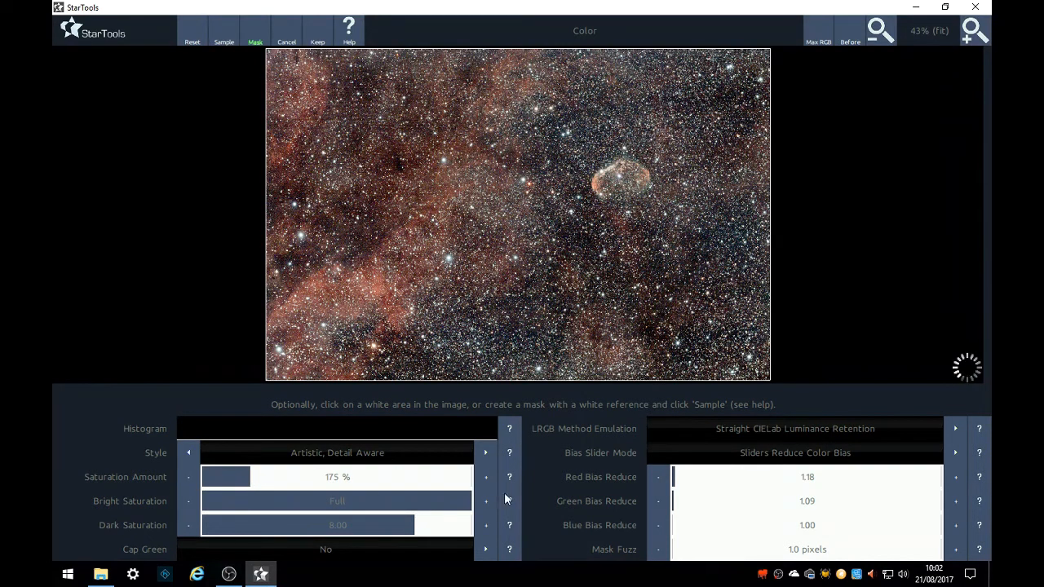
Sample the bright star near the image's upper-right corner as white reference and set Green Bias Reduce to 1.30.
click(730, 72)
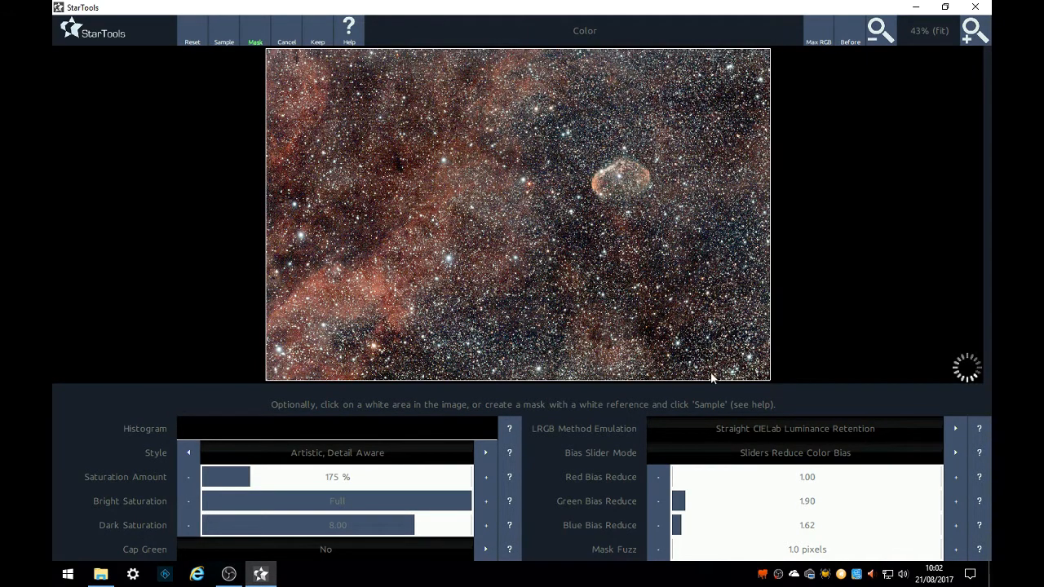
click(675, 507)
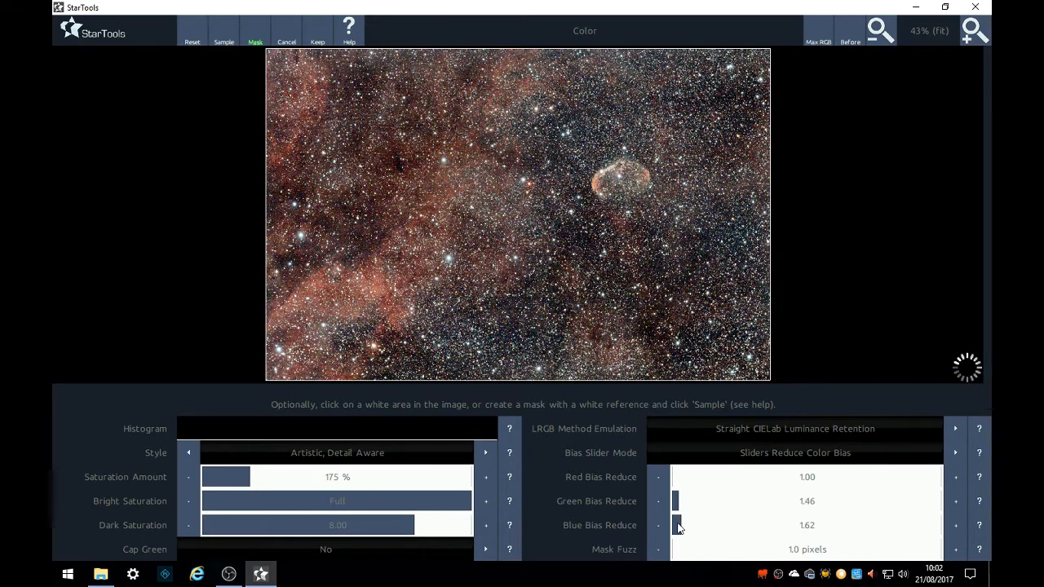
click(677, 526)
click(657, 505)
click(657, 505)
click(658, 505)
click(657, 504)
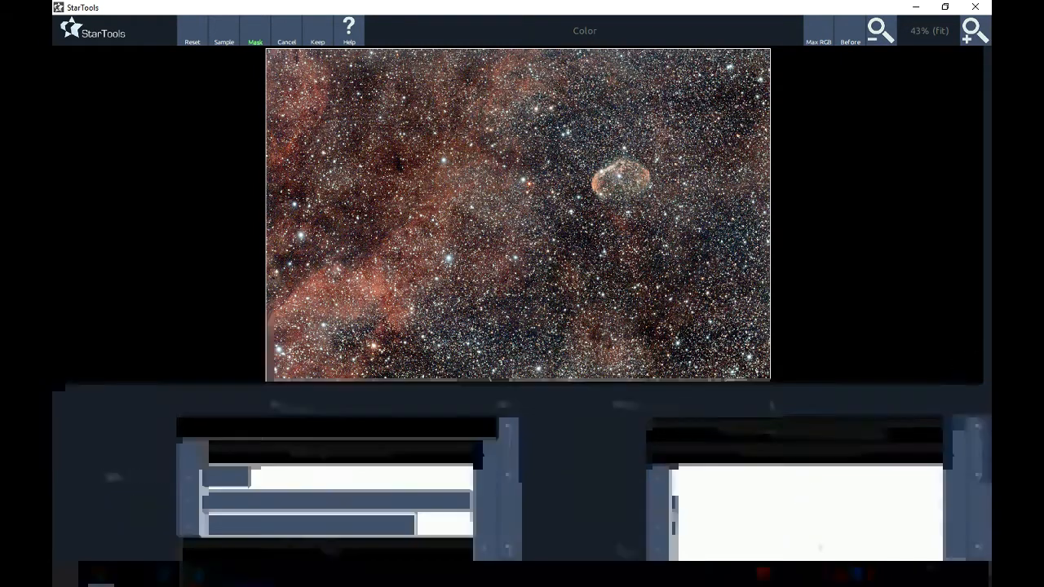
click(658, 504)
click(657, 505)
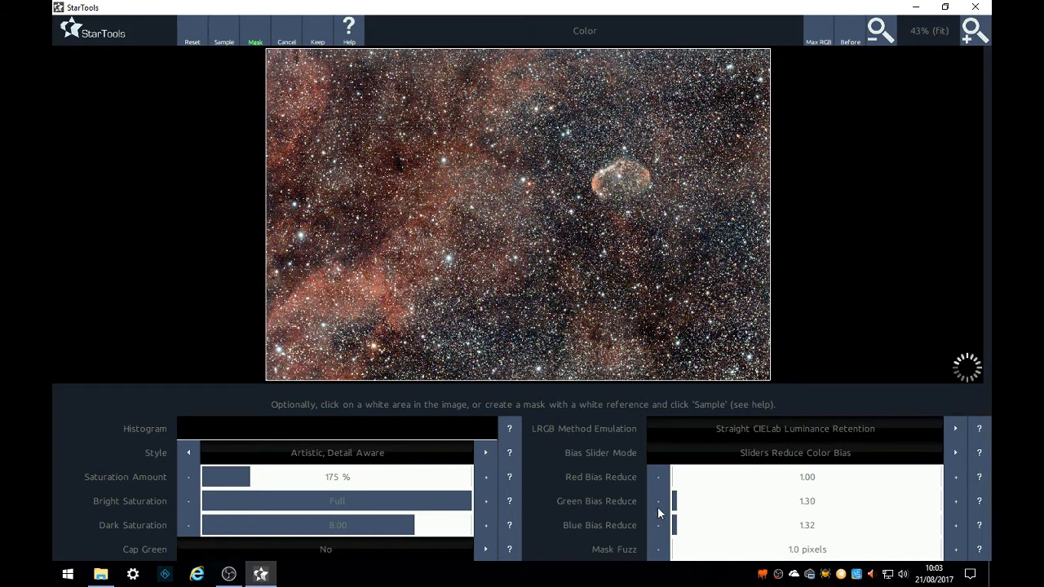
Set Blue Bias Reduce to 1.15.
click(654, 526)
click(653, 527)
click(653, 527)
click(653, 527)
click(654, 527)
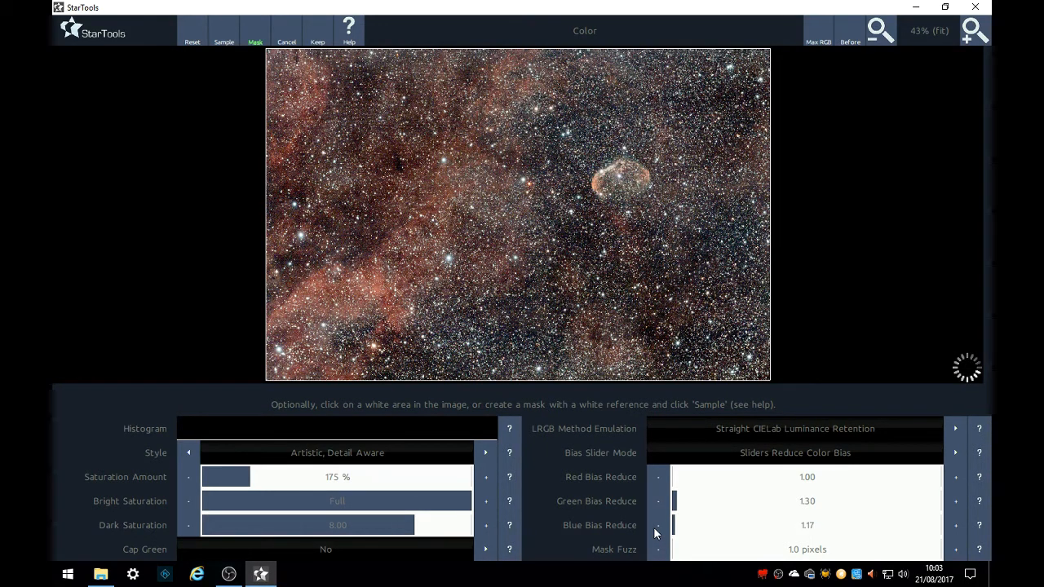
click(655, 530)
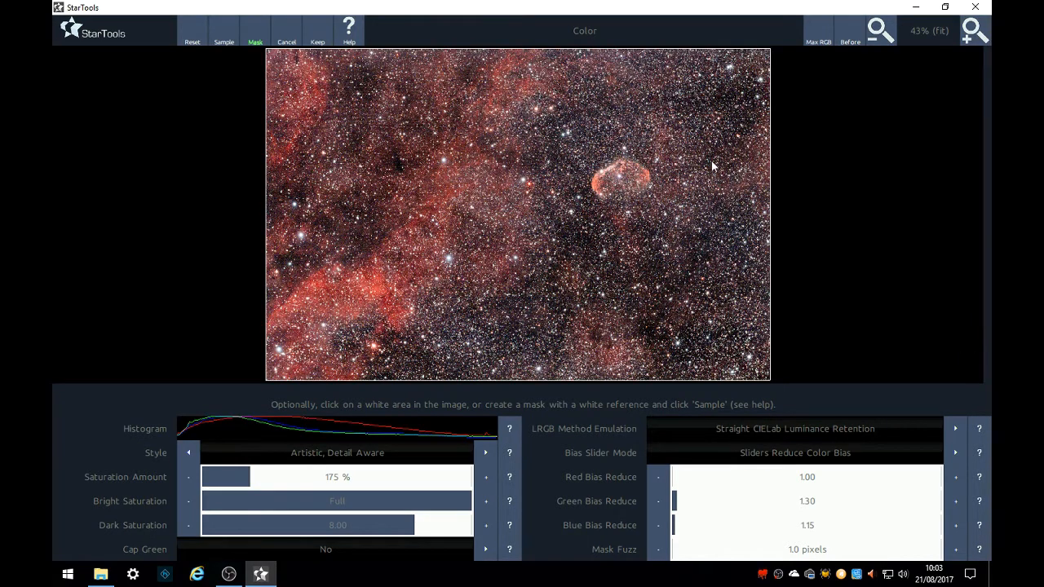
Check the dominant color channels in the Max RGB view and set the Saturation Amount to 170 %.
click(819, 34)
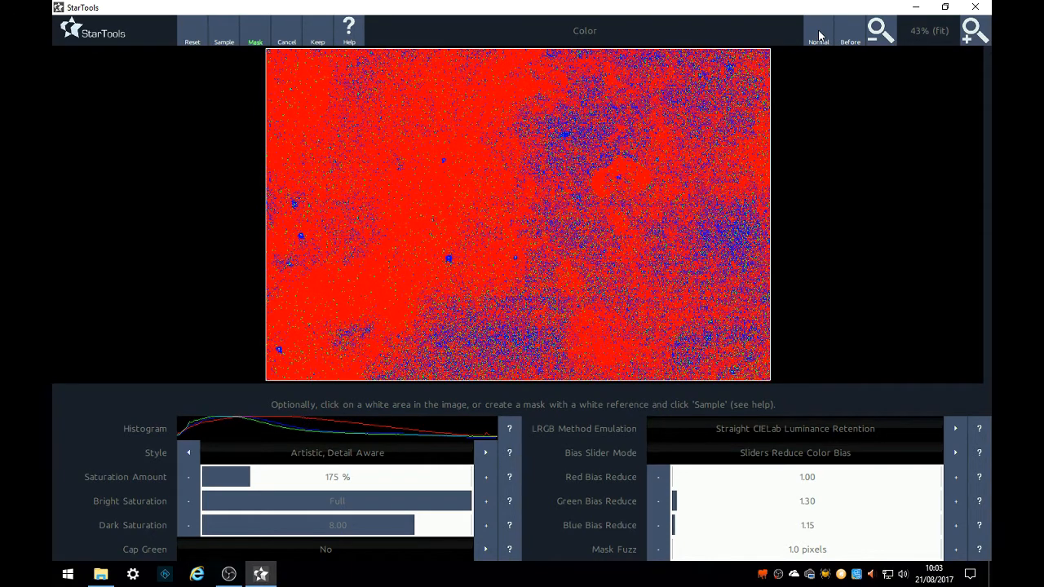
click(819, 34)
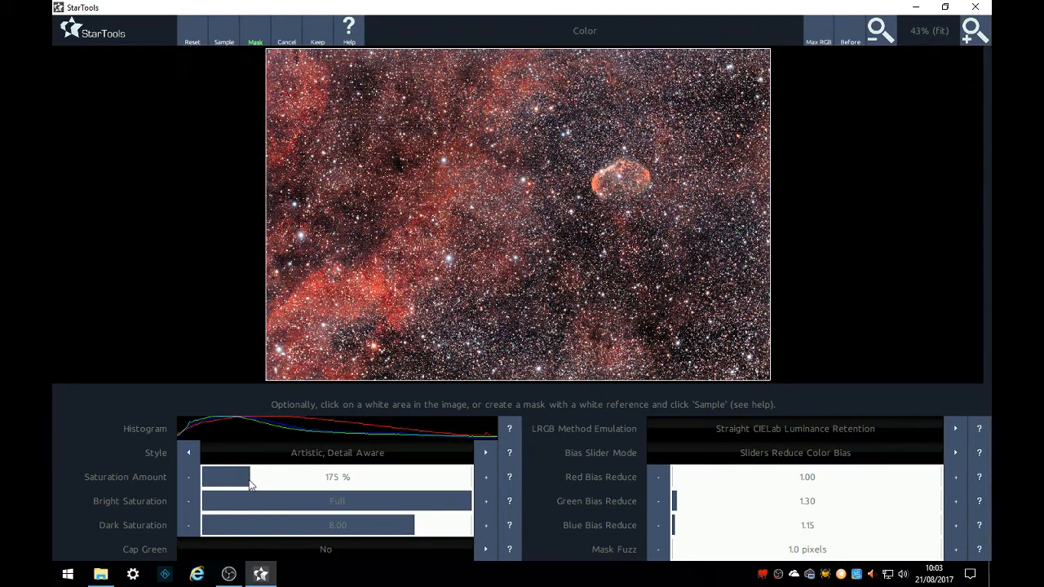
drag(249, 482, 246, 482)
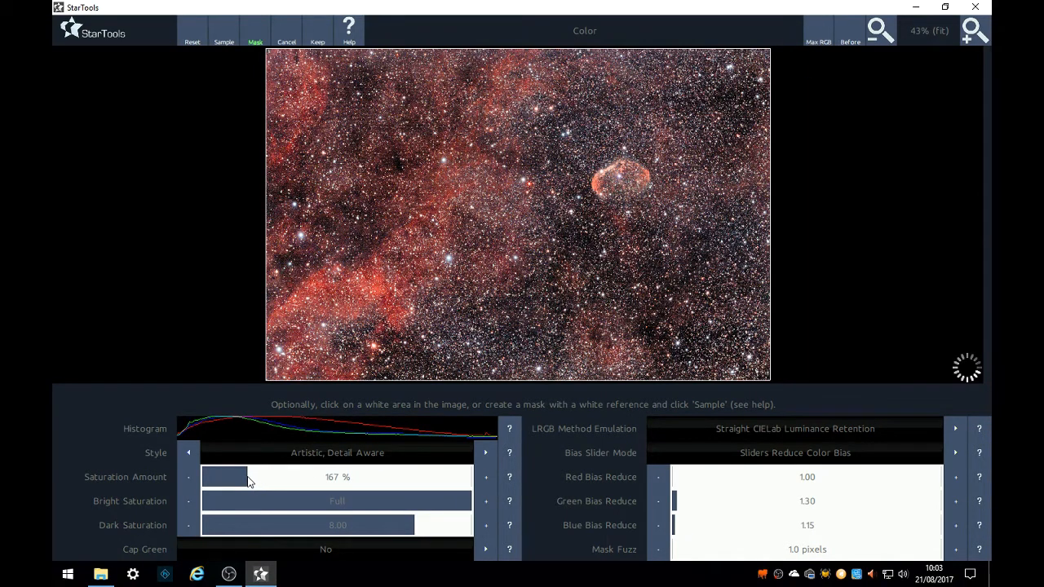
click(487, 478)
click(486, 478)
Set Green Bias Reduce to 1.35 and Blue Bias Reduce to 1.20, and compare the recolored image with the original.
click(849, 39)
click(956, 526)
click(956, 500)
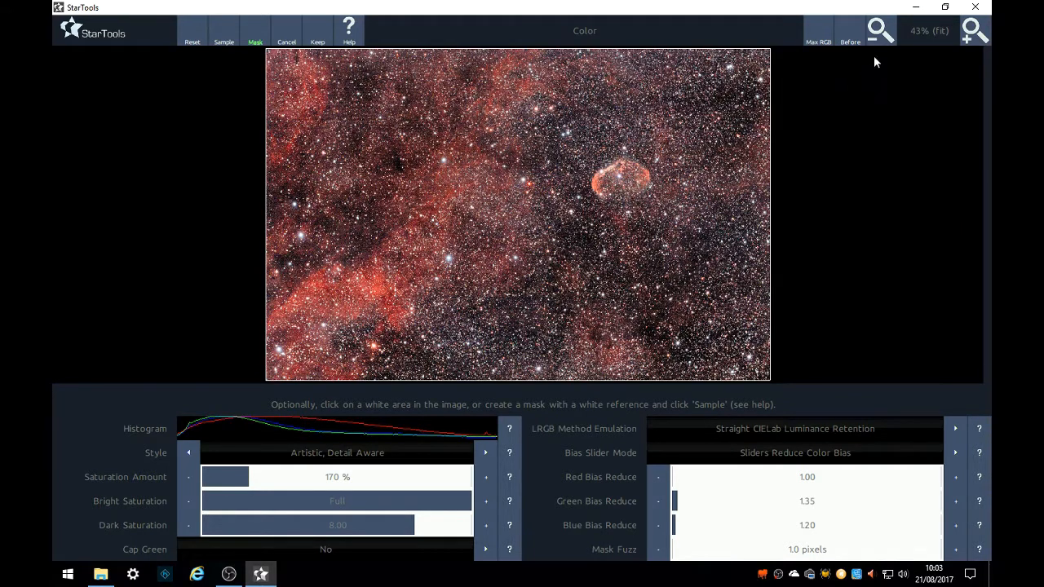
click(984, 31)
click(983, 31)
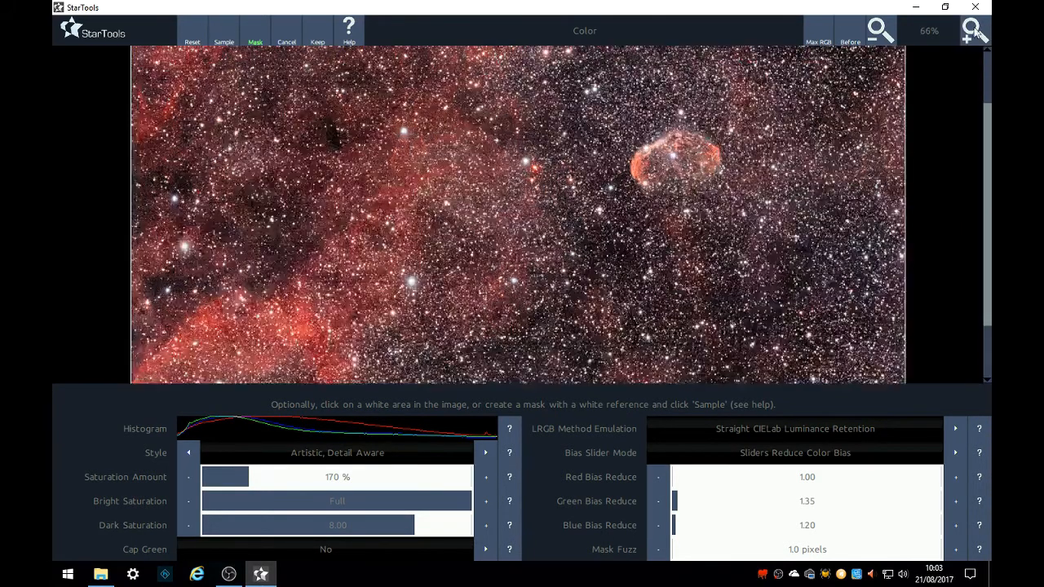
click(847, 41)
click(849, 40)
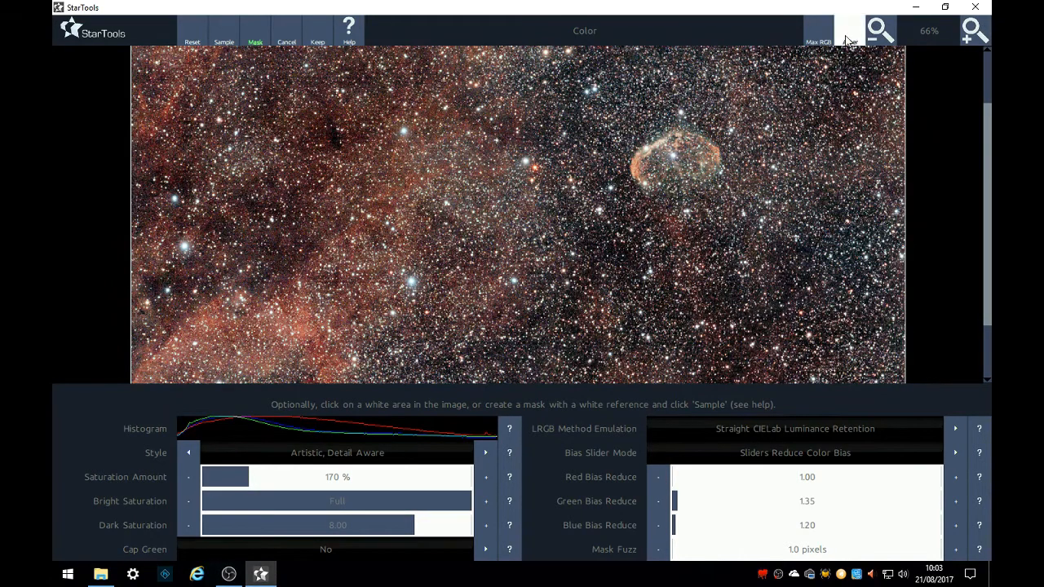
click(884, 35)
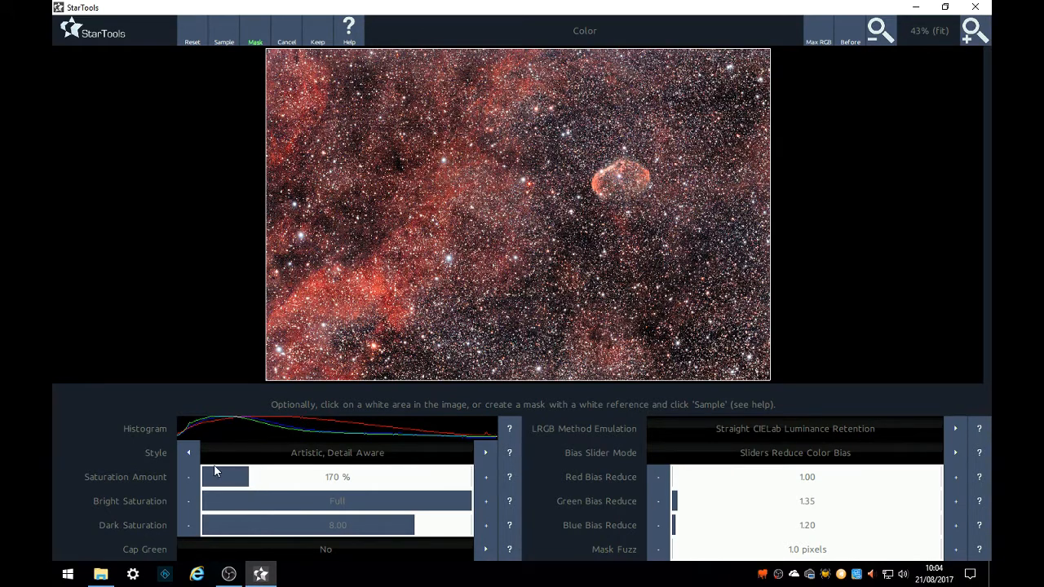
Lower the Saturation Amount slightly and keep the color result.
click(188, 483)
click(189, 483)
click(188, 483)
click(188, 483)
click(188, 483)
click(188, 483)
click(486, 472)
click(317, 43)
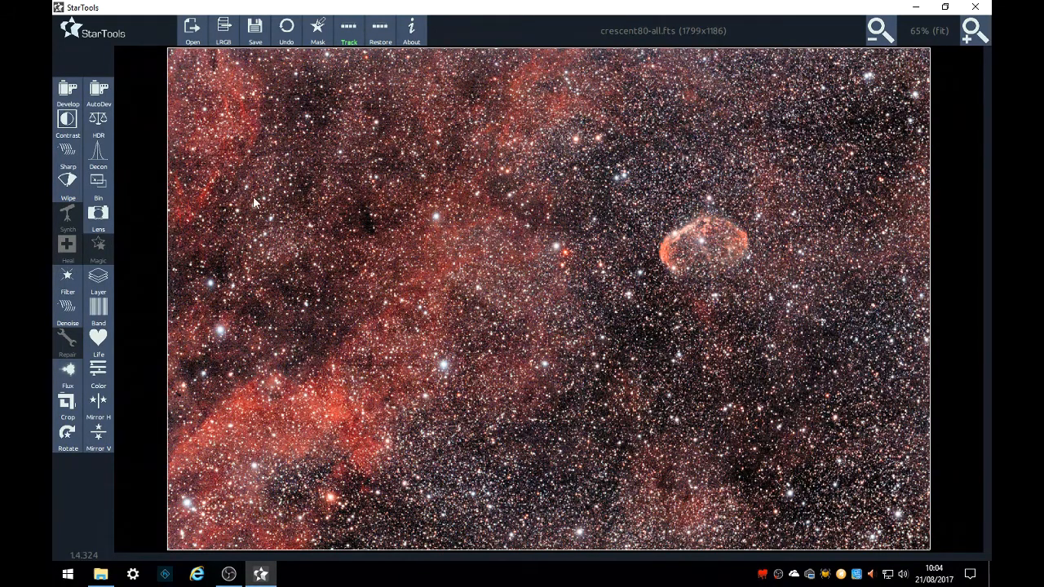
Render the Life module effect on the image with its default settings and compare the result with the previous version.
click(96, 346)
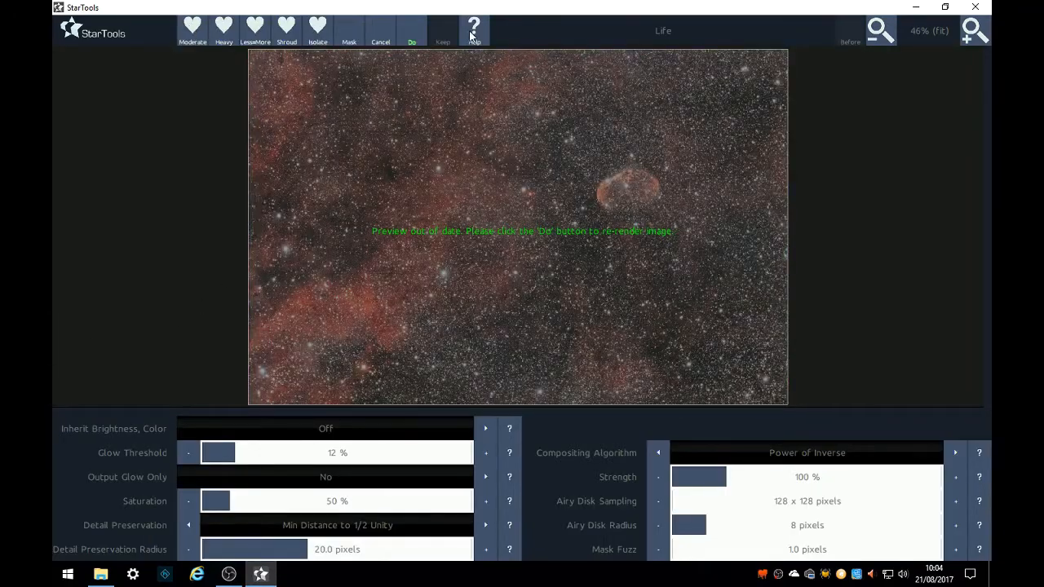
click(412, 39)
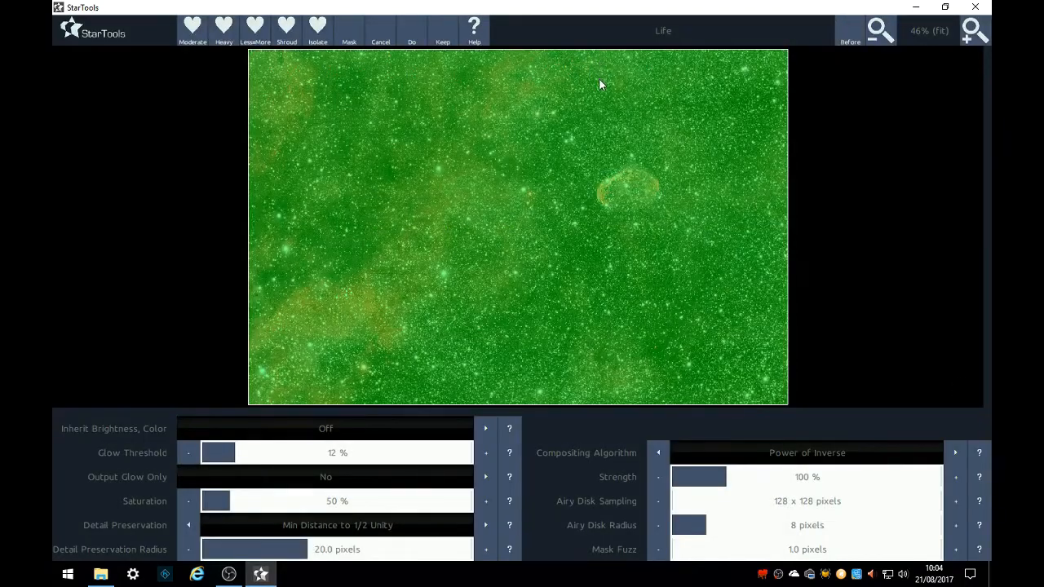
click(846, 35)
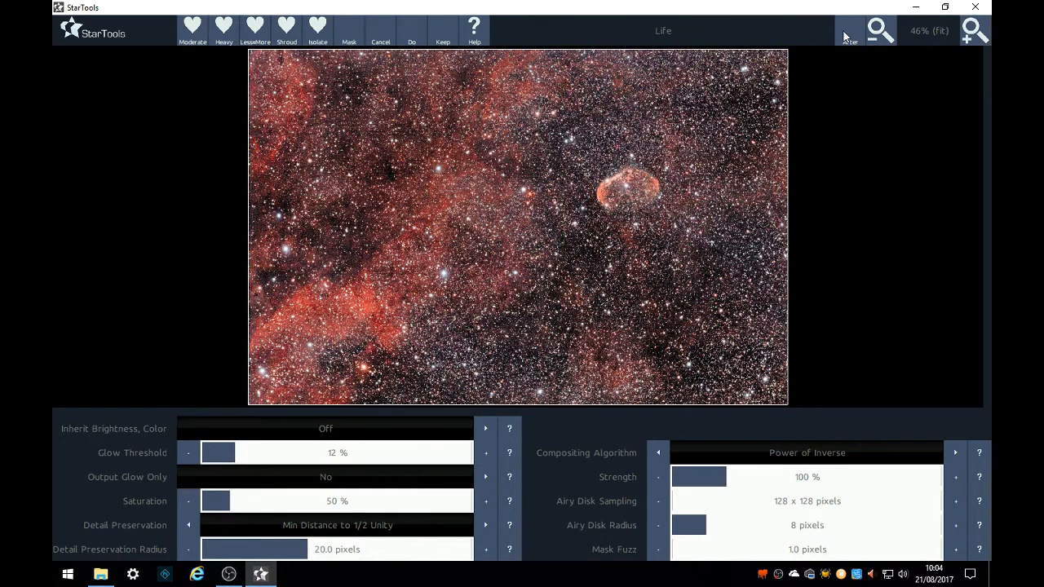
click(846, 36)
click(844, 33)
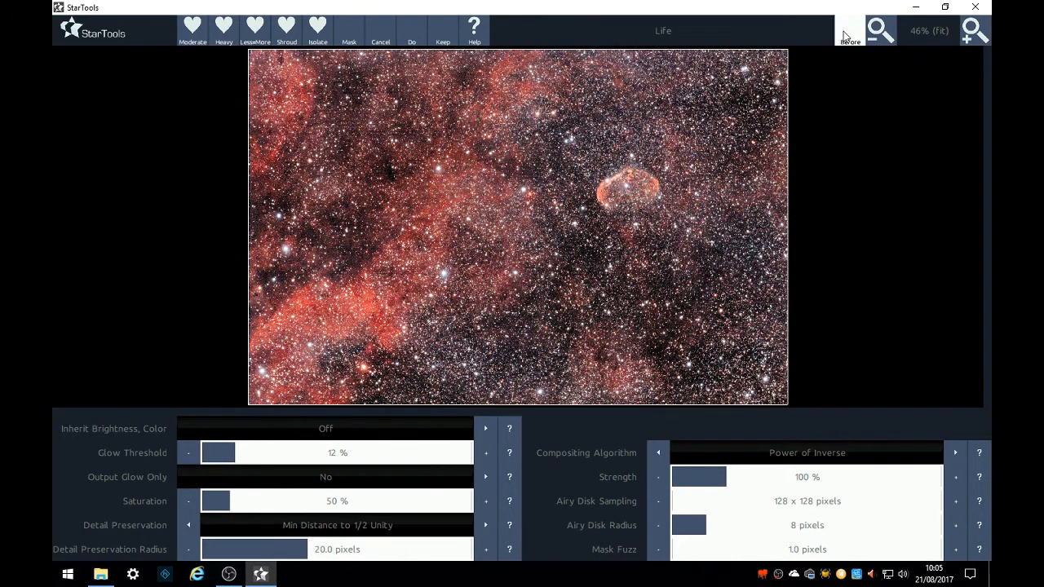
click(845, 36)
click(844, 36)
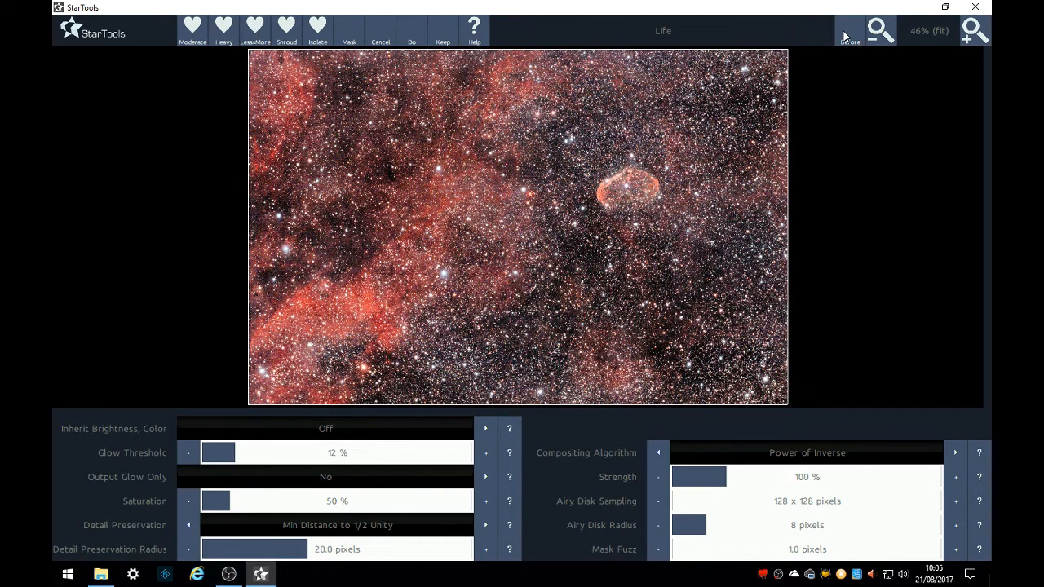
Switch repeatedly between the rendered Life result and the earlier image to judge the default effect.
click(845, 37)
click(844, 31)
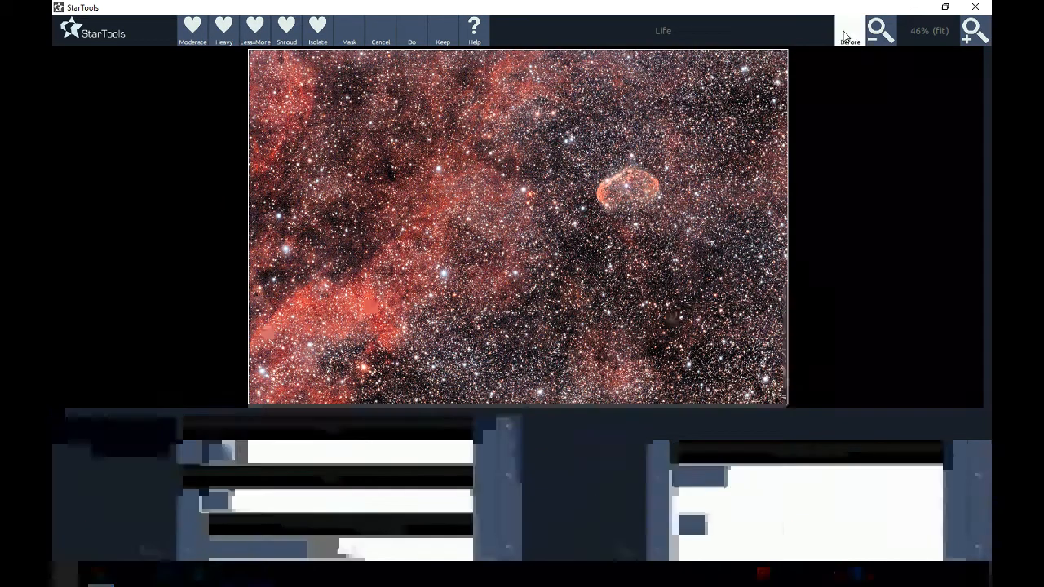
click(844, 31)
click(844, 31)
click(843, 31)
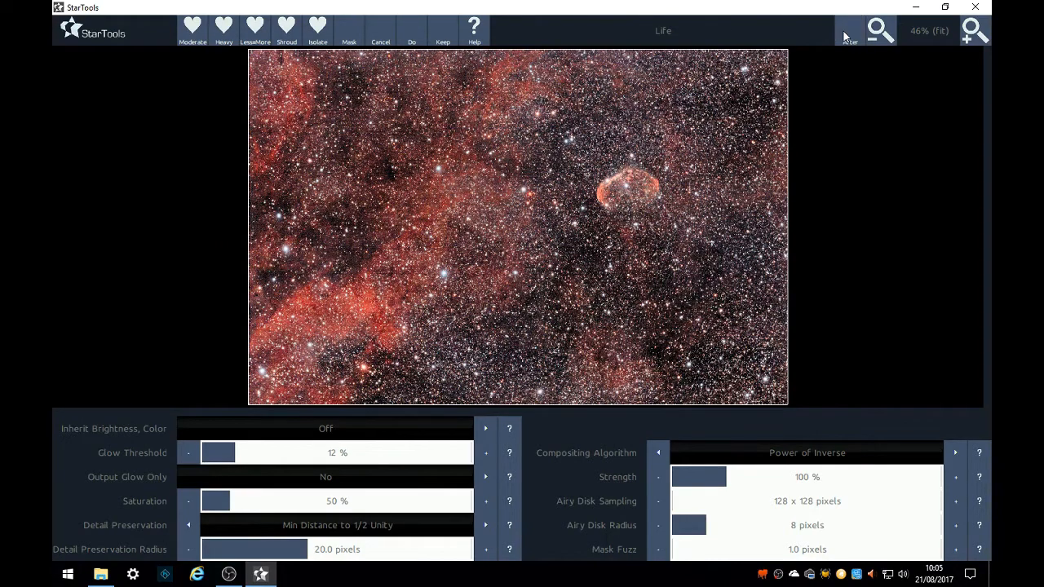
Generate an automatic star mask with the default settings, then invert it to exclude the stars and keep it.
click(349, 32)
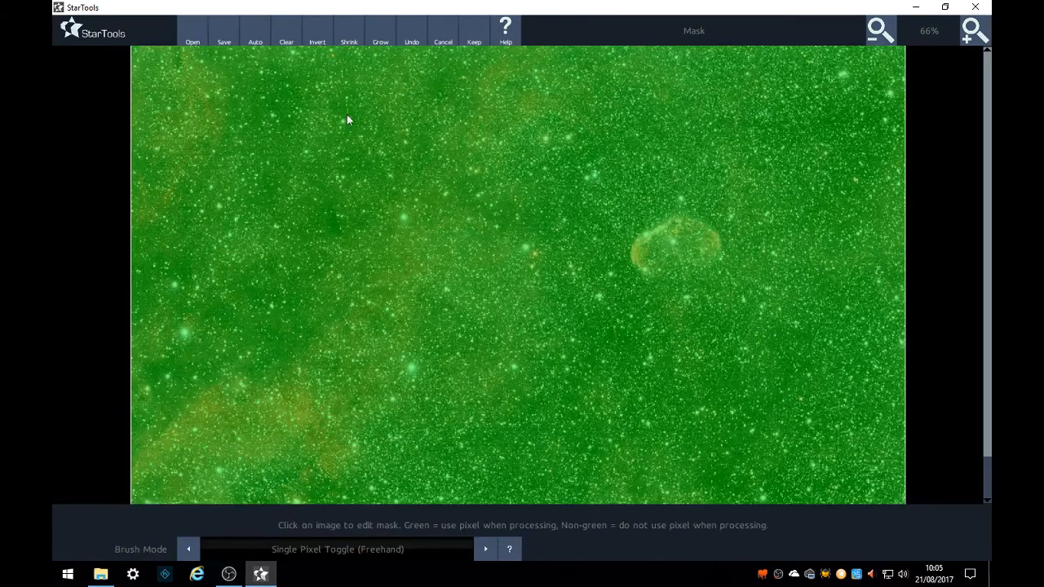
click(254, 37)
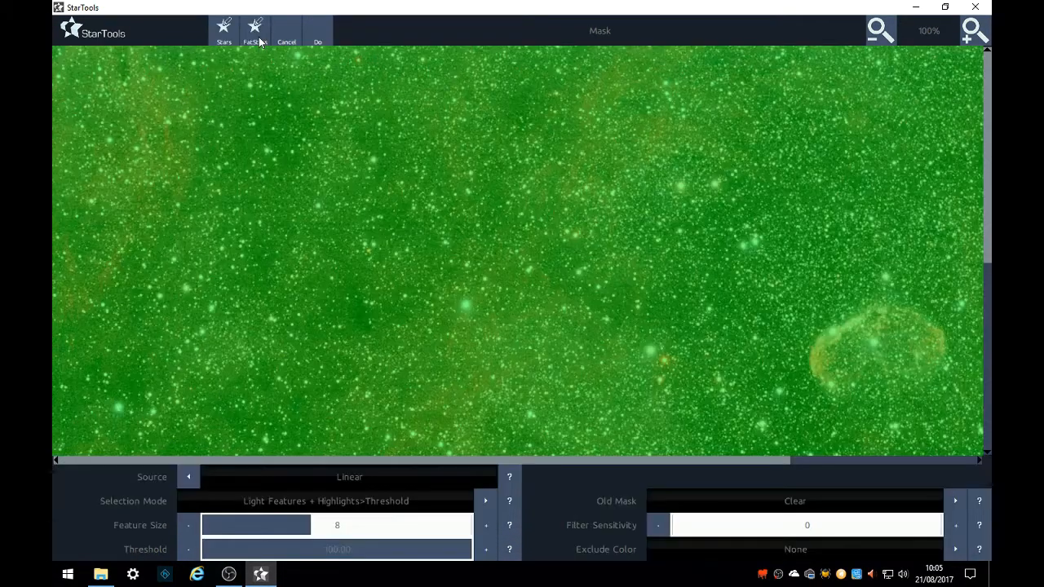
click(319, 37)
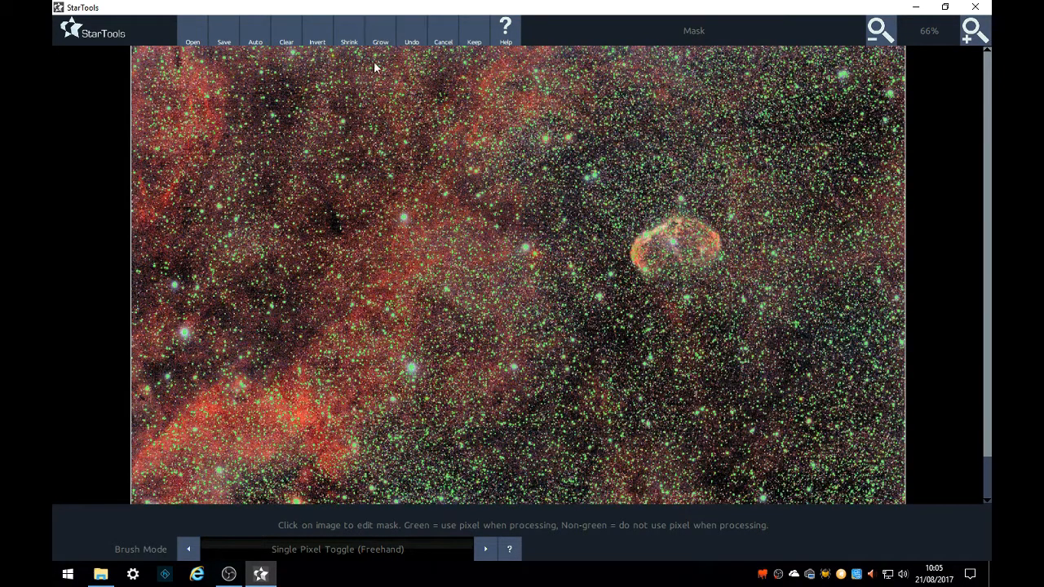
click(318, 38)
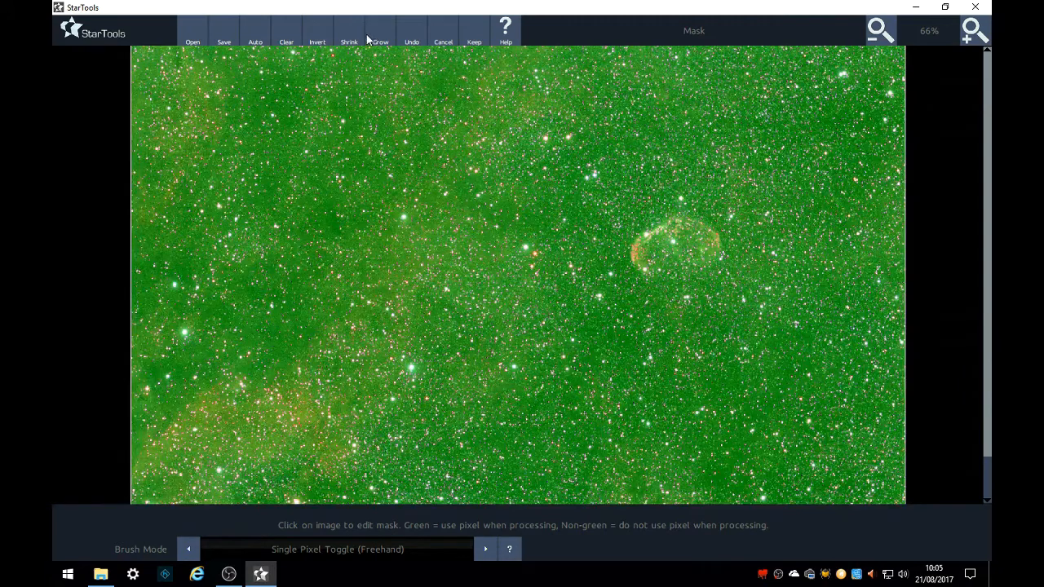
click(469, 32)
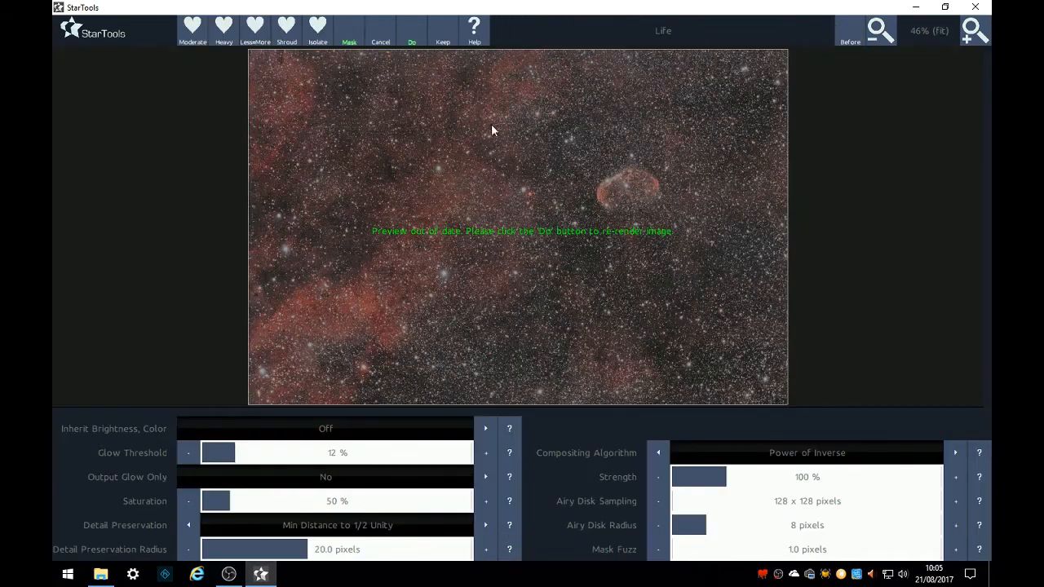
Render the Life effect again with the inverted star mask and compare it with the previous version.
click(411, 35)
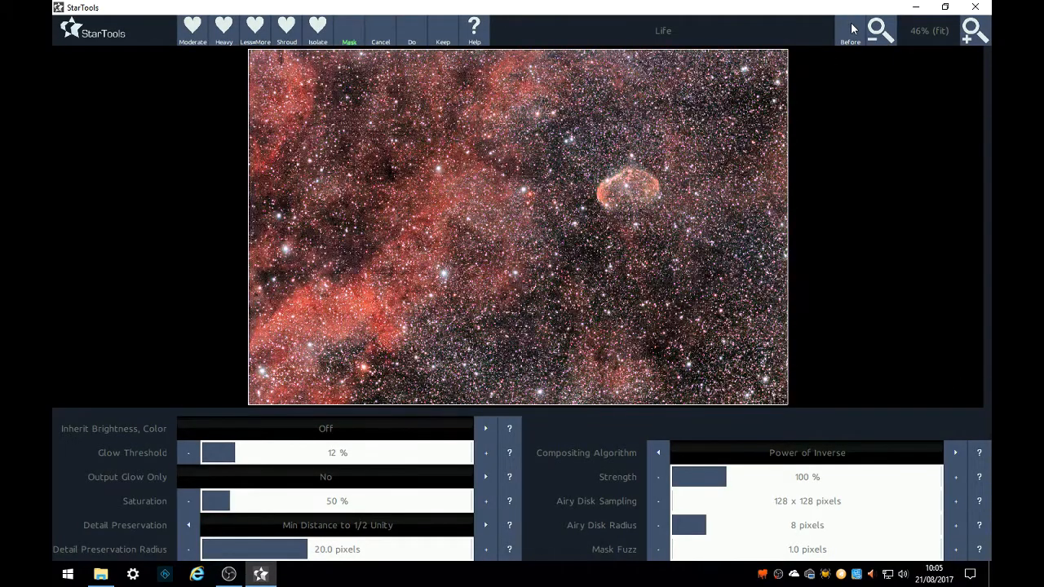
click(853, 29)
click(852, 28)
Raise the Life Strength to 154 %, compare the result with the previous version and keep it.
click(743, 484)
click(856, 37)
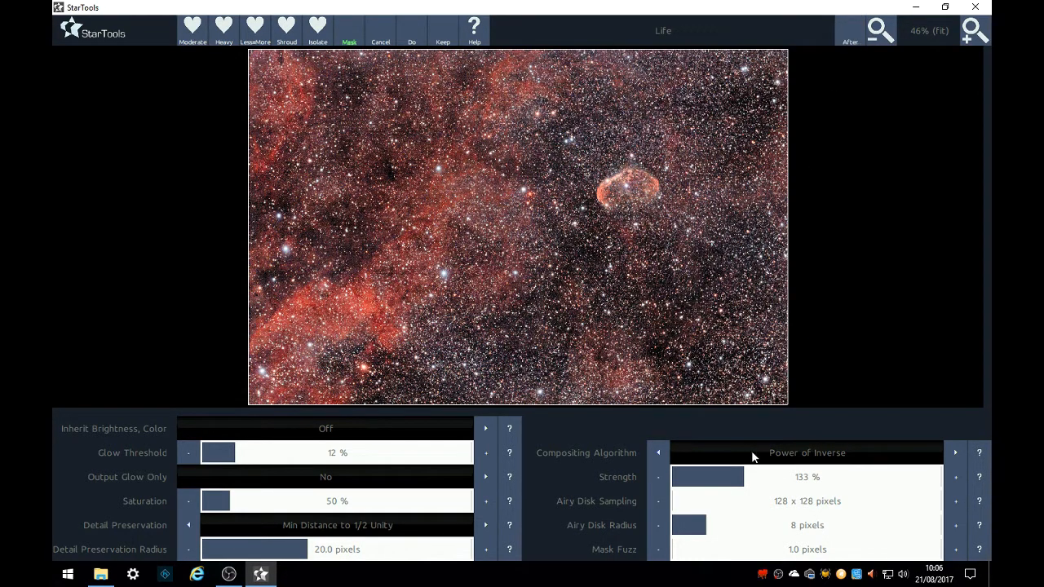
click(756, 477)
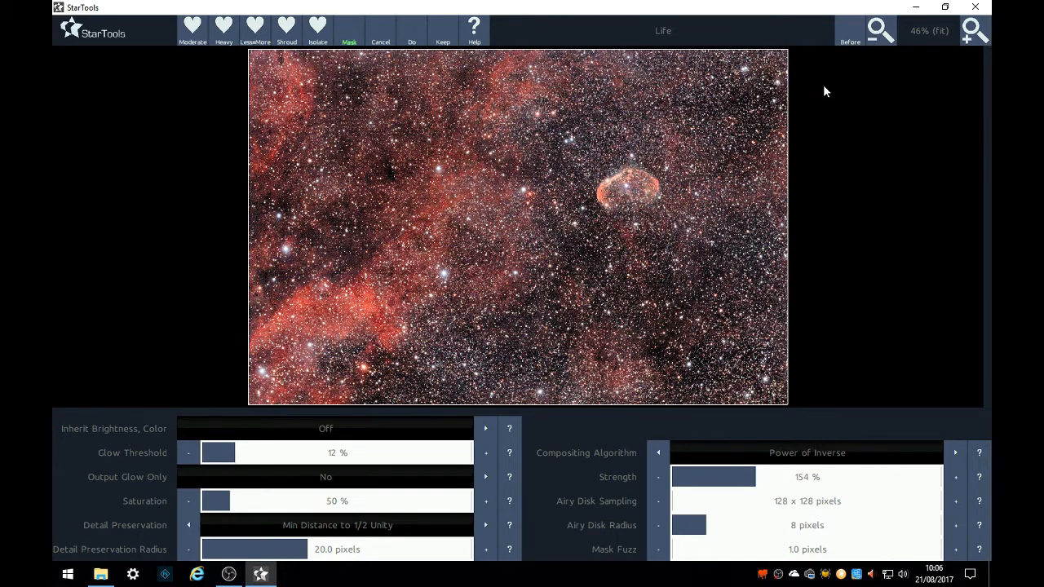
click(846, 39)
click(847, 40)
click(847, 39)
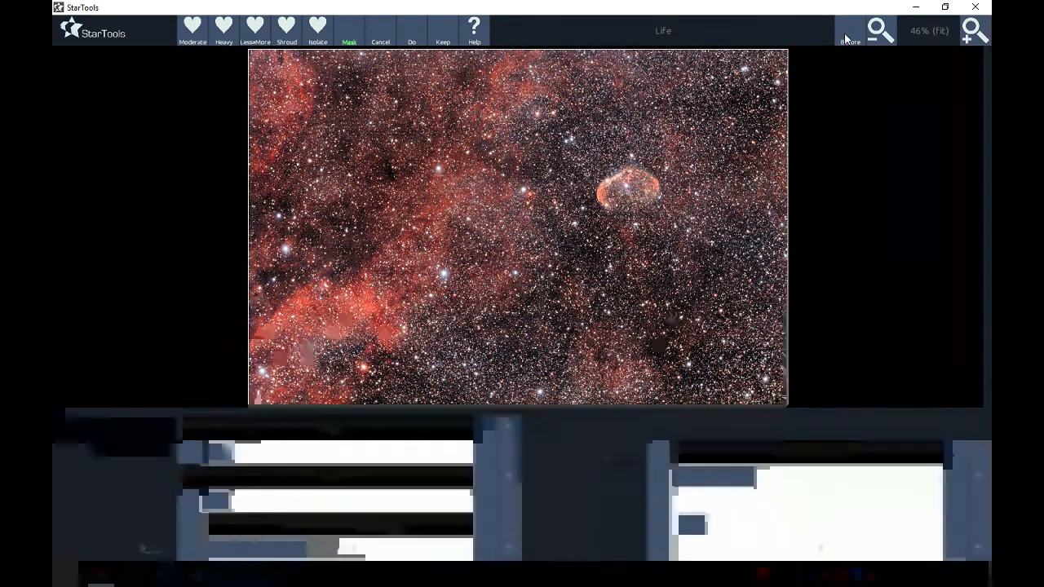
click(846, 38)
click(846, 38)
click(846, 38)
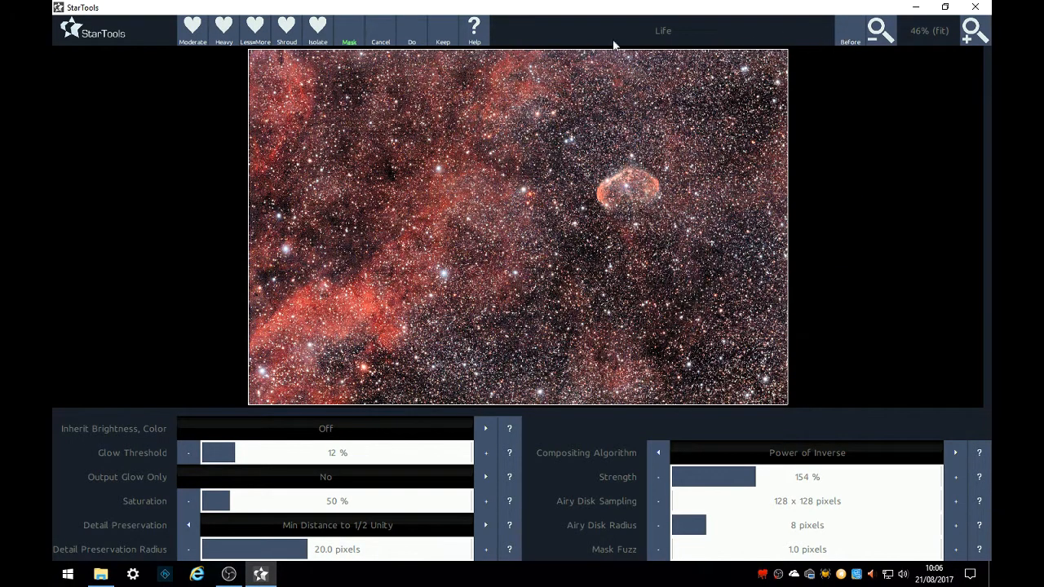
click(444, 32)
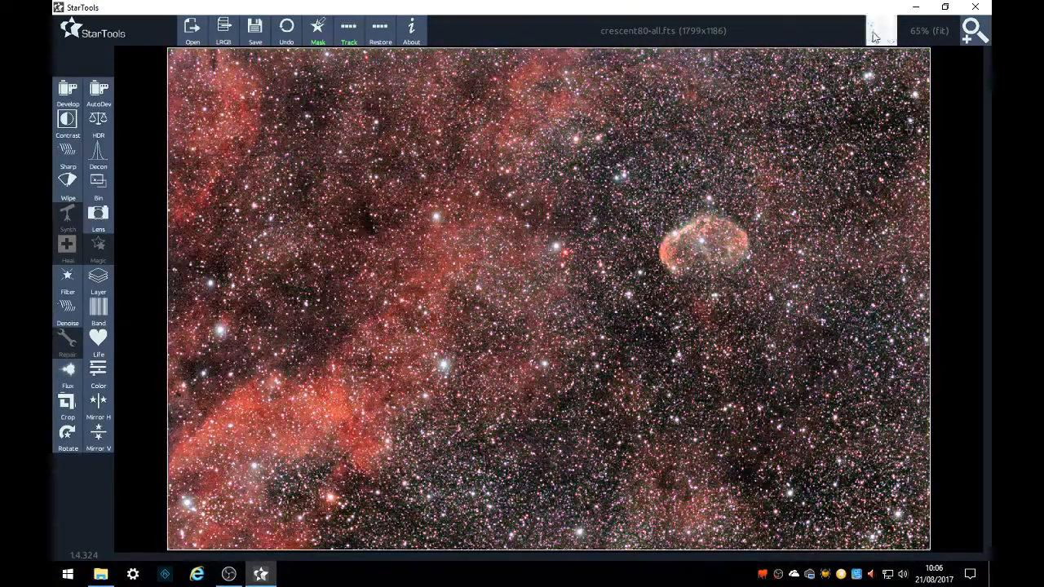
Clear the existing star mask and set the mask brush mode to Similar Brightness.
click(875, 33)
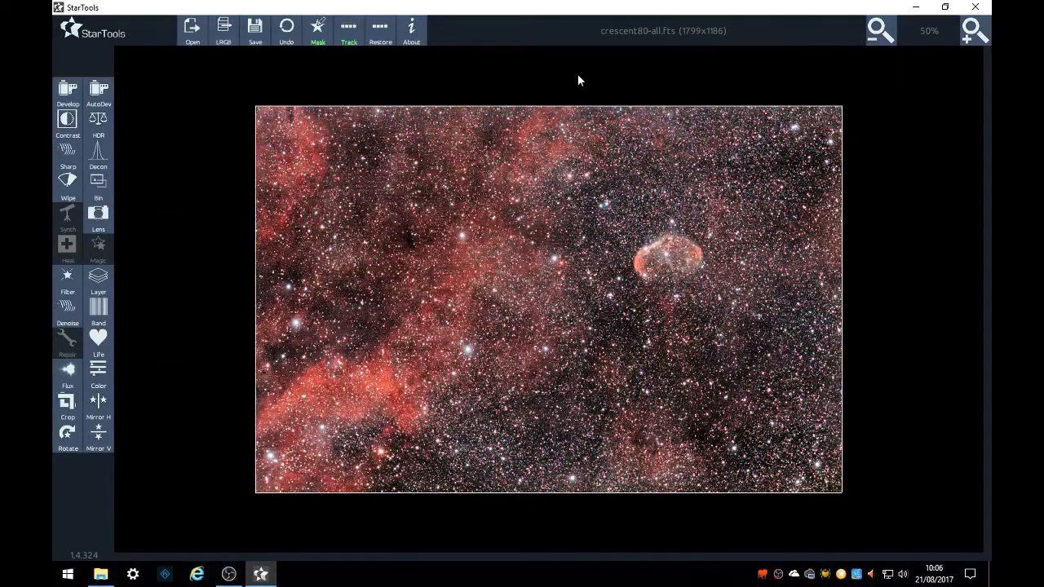
click(320, 31)
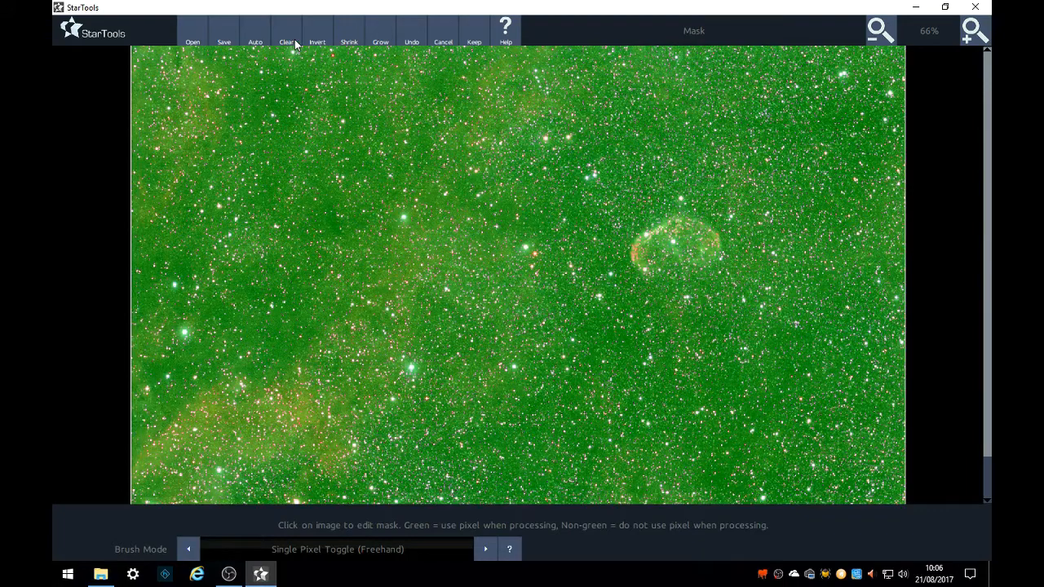
click(289, 34)
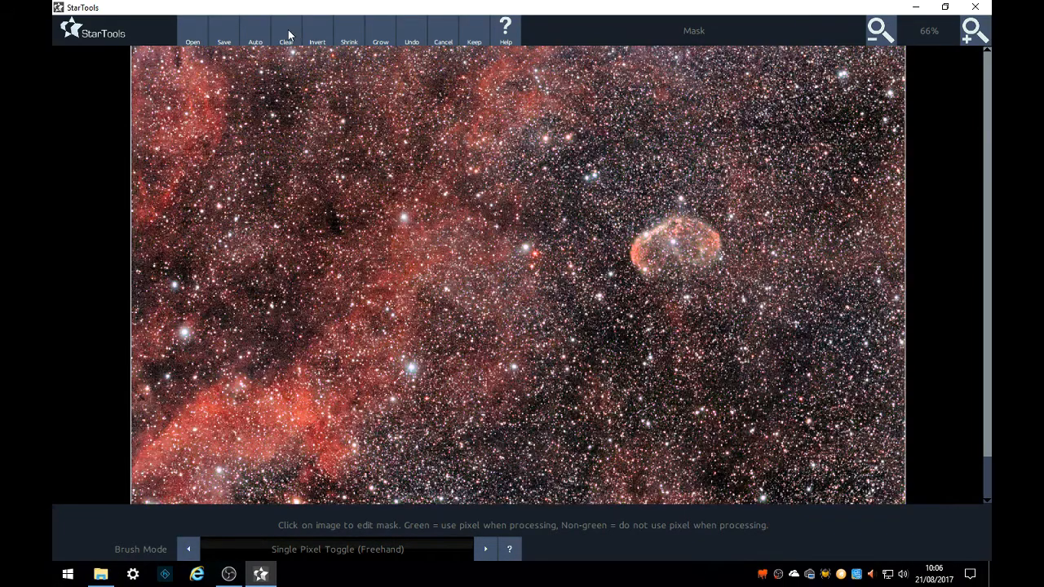
click(343, 558)
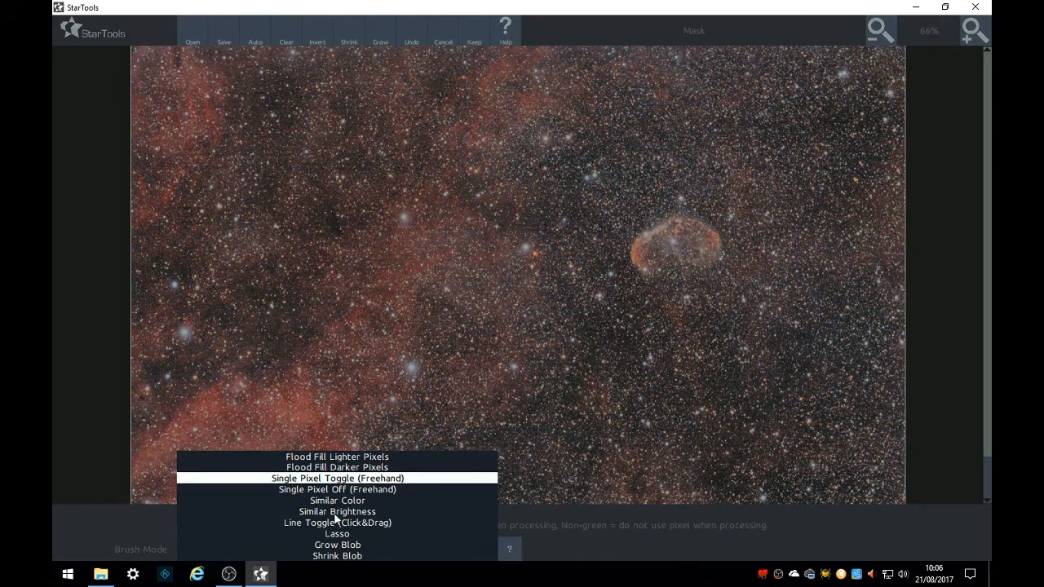
click(335, 513)
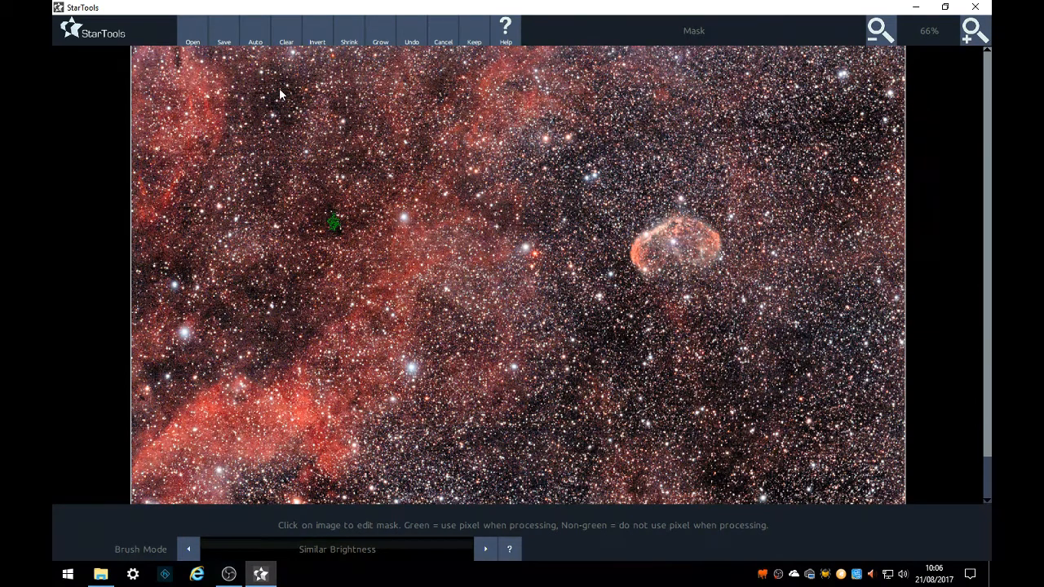
Mask the dark sky regions around the nebulosity with the Similar Color brush, then invert the mask and keep it.
click(484, 550)
click(193, 549)
click(282, 117)
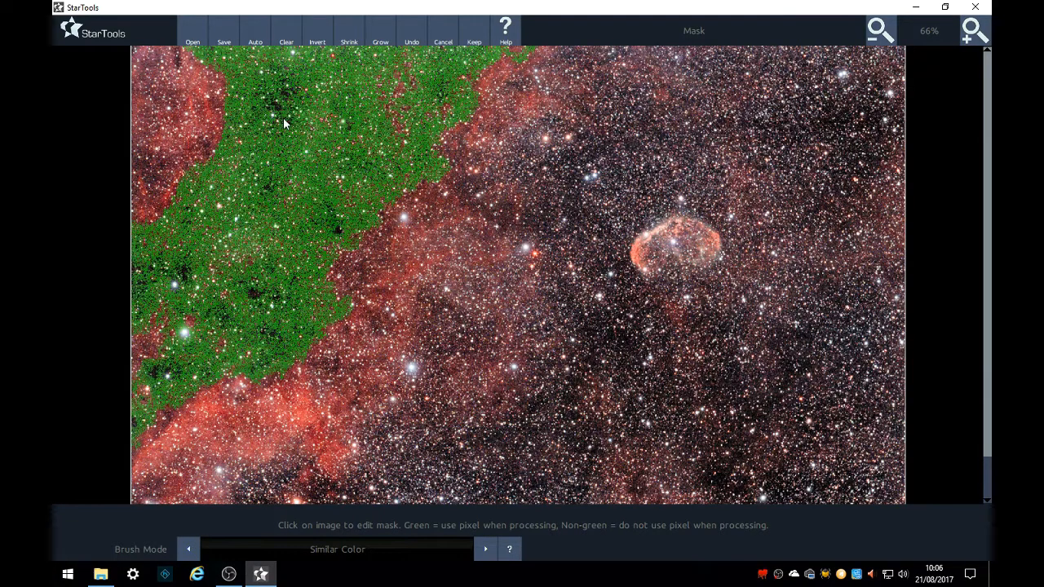
click(721, 478)
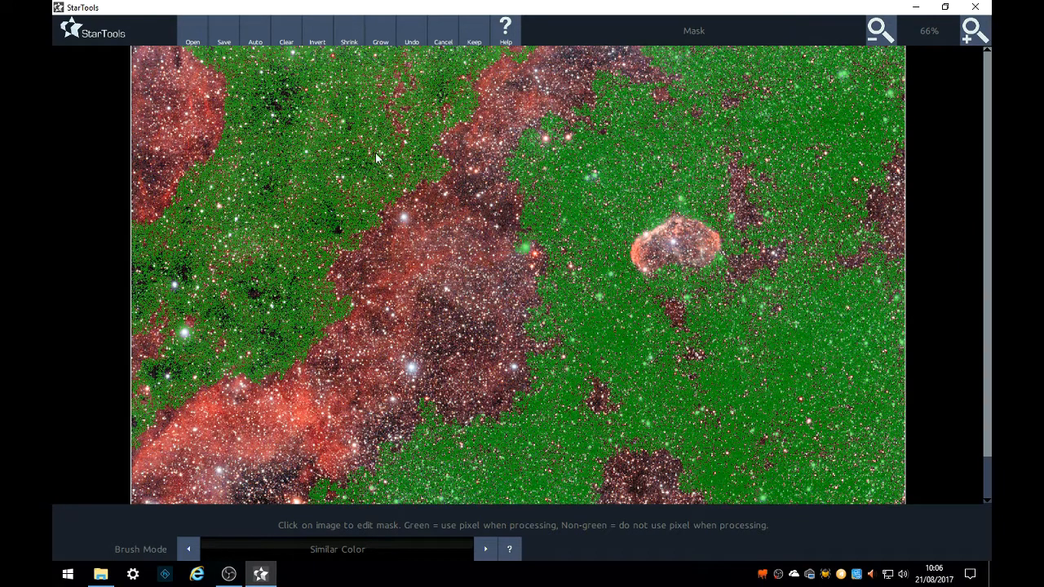
click(263, 500)
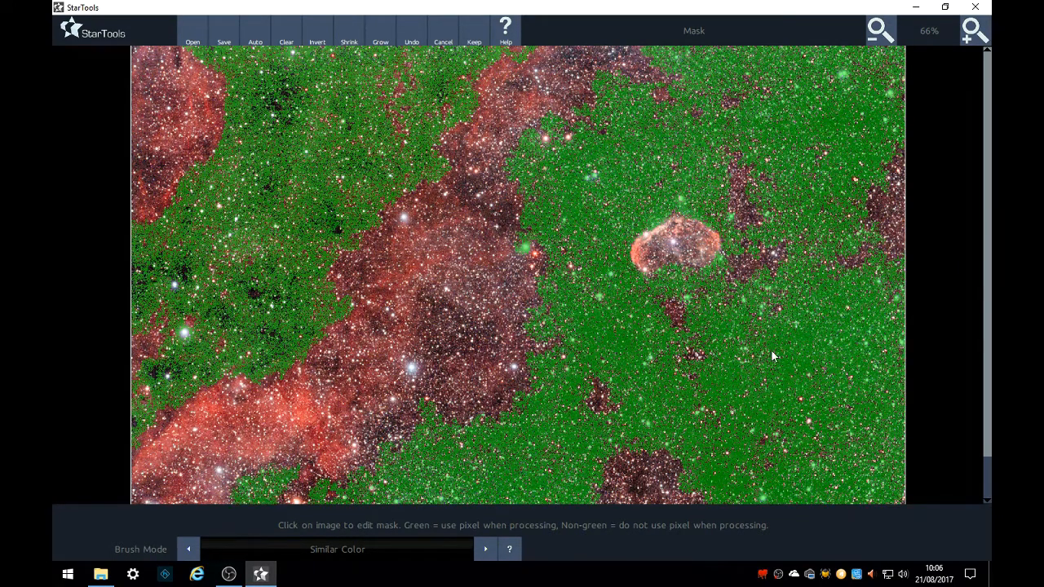
click(634, 491)
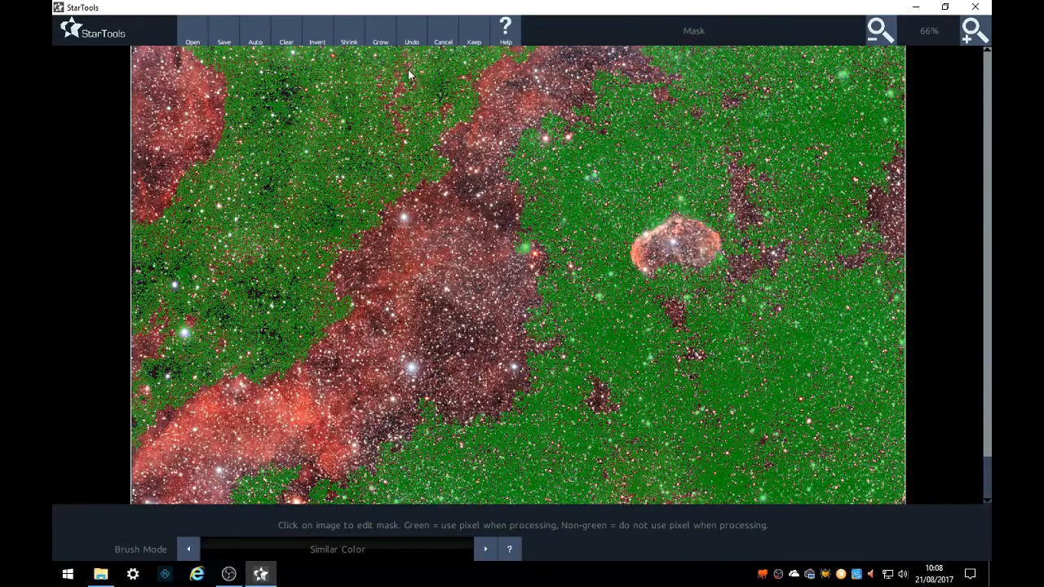
click(324, 33)
click(474, 41)
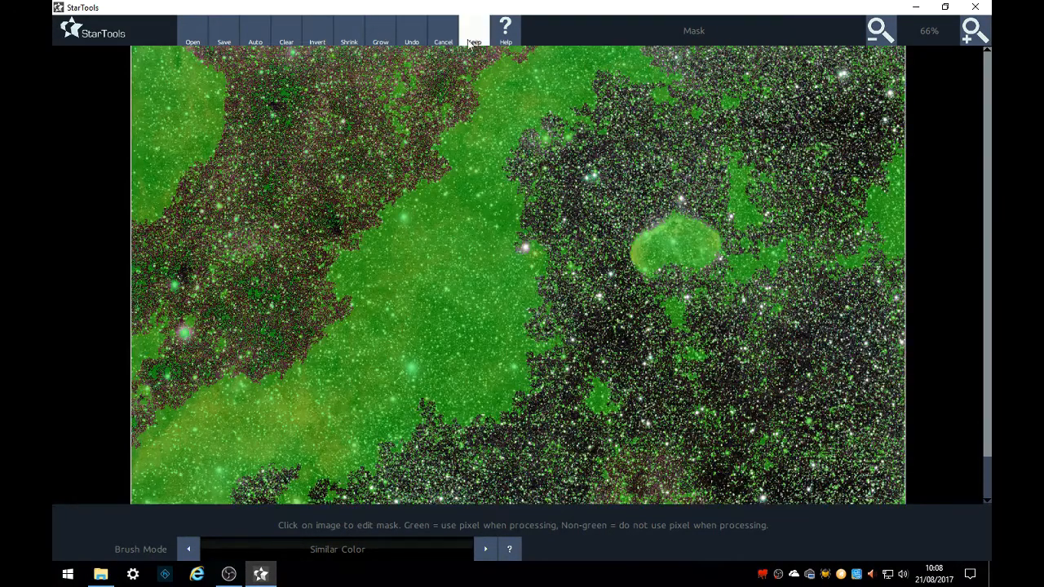
Render the Life module's Isolate preset on the masked nebulosity with Mask Fuzz set to 10.0 pixels.
click(100, 345)
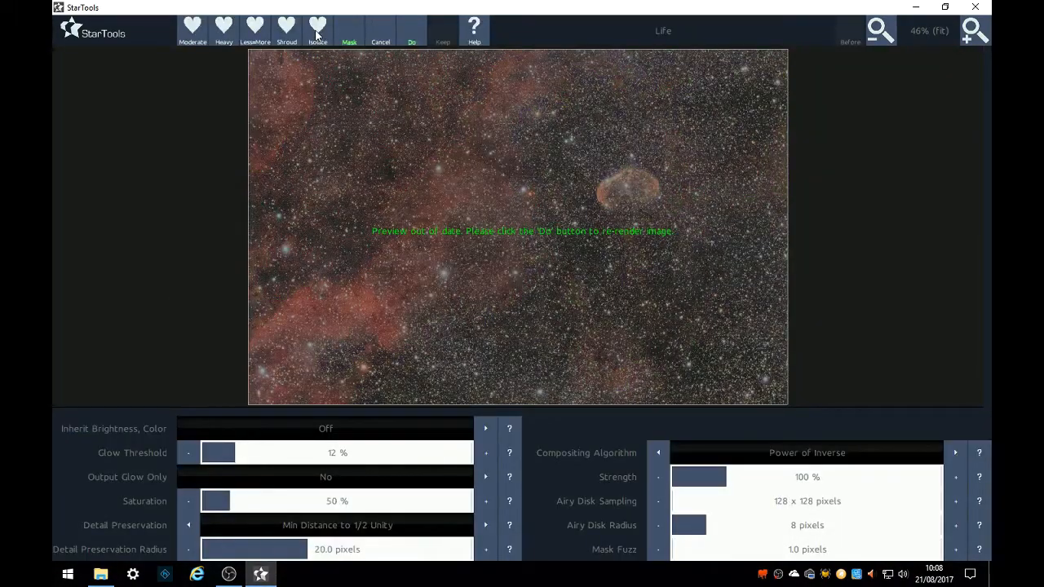
click(316, 29)
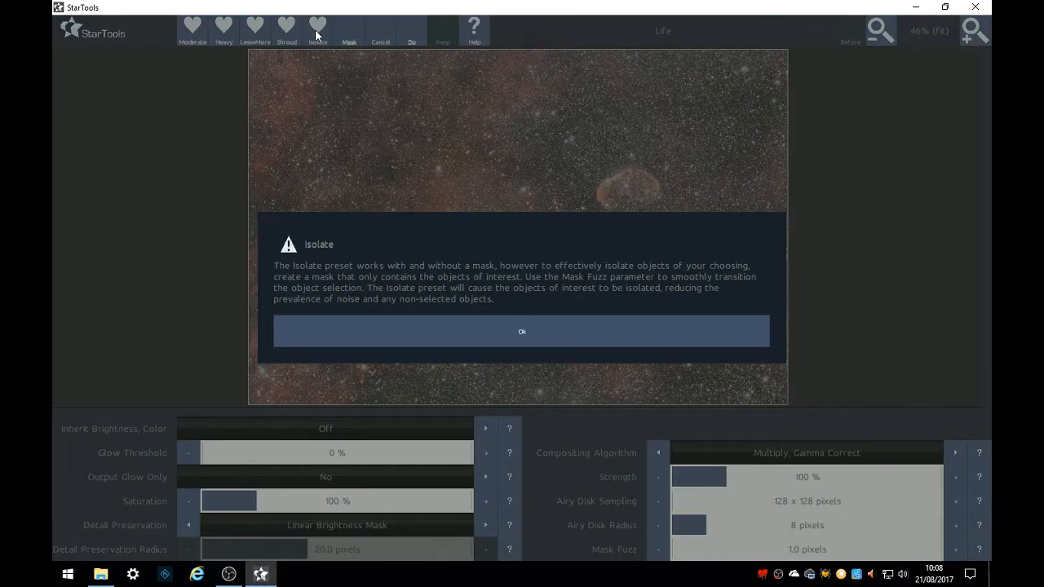
click(501, 322)
drag(724, 556, 743, 553)
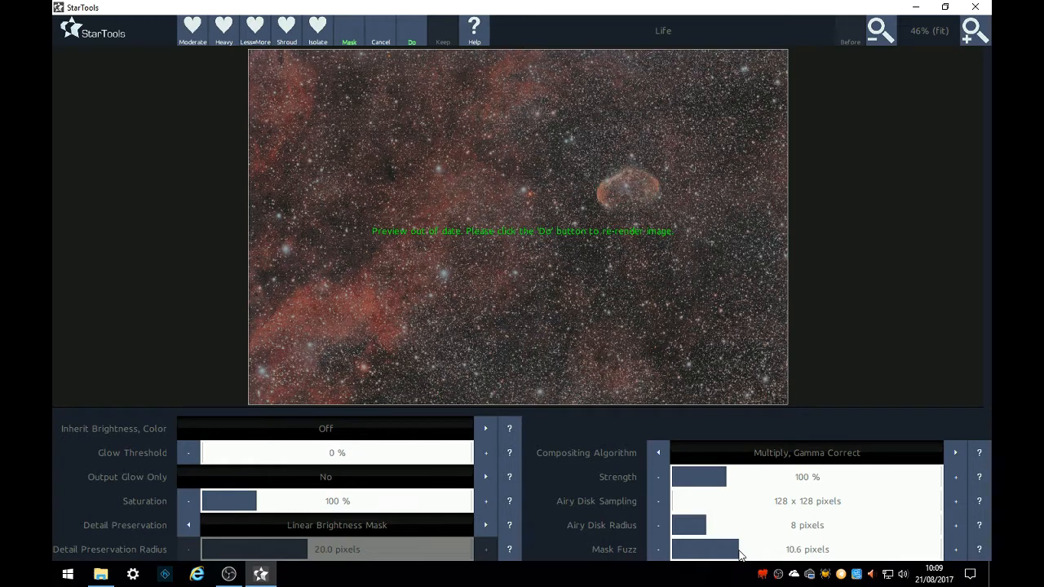
click(658, 549)
click(658, 550)
click(413, 39)
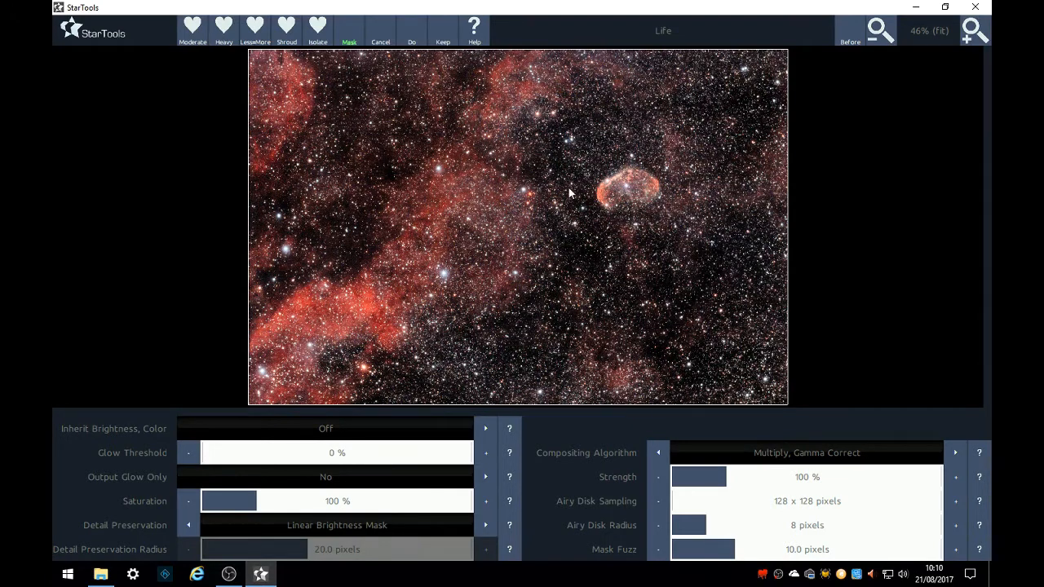
Reduce the Isolate effect's Strength to 17 %, compare it with the previous version and keep the result.
click(860, 35)
click(687, 479)
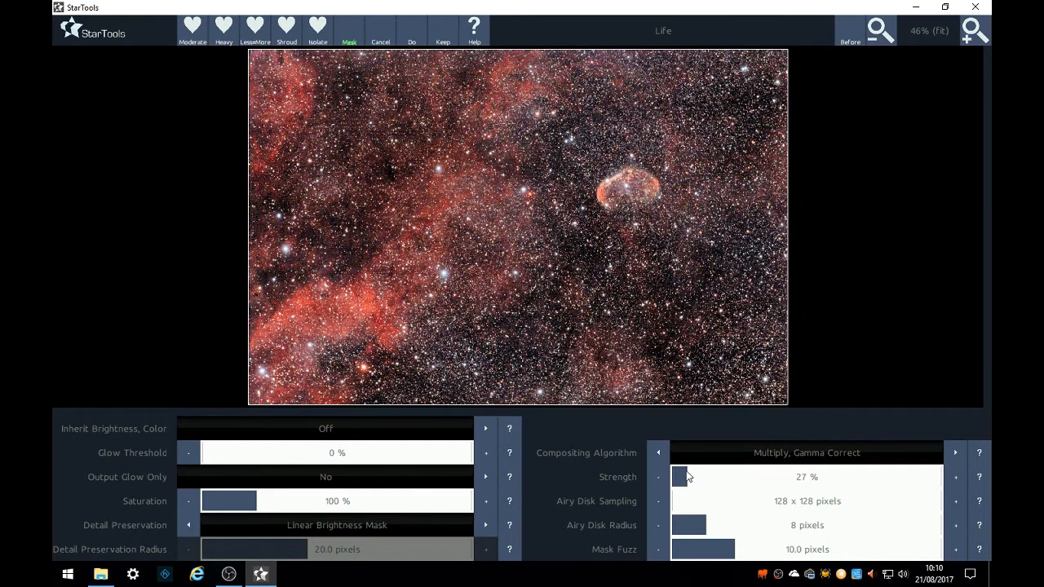
click(845, 31)
click(845, 33)
click(682, 482)
click(845, 32)
click(845, 31)
click(845, 31)
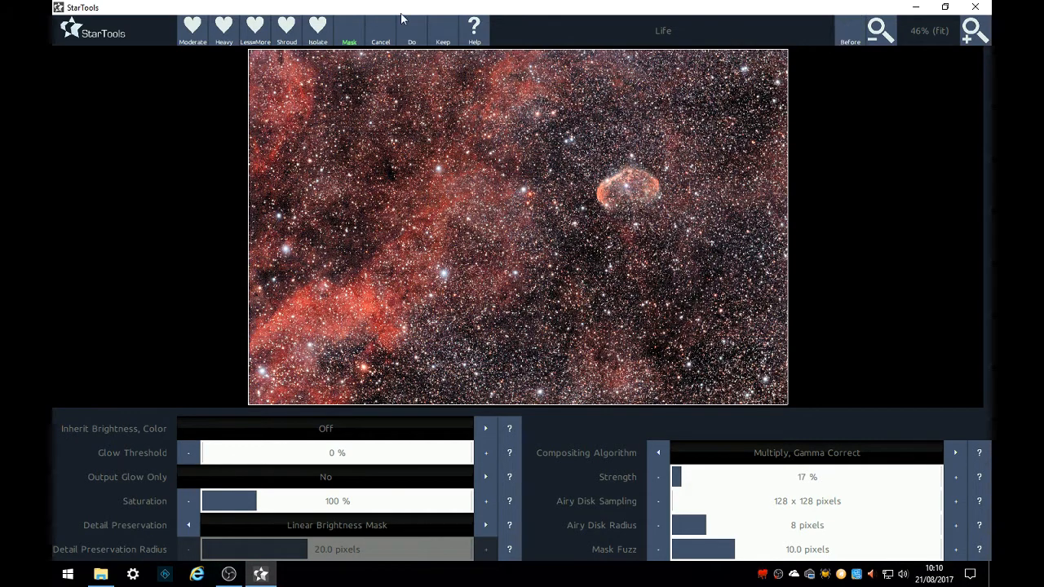
click(445, 37)
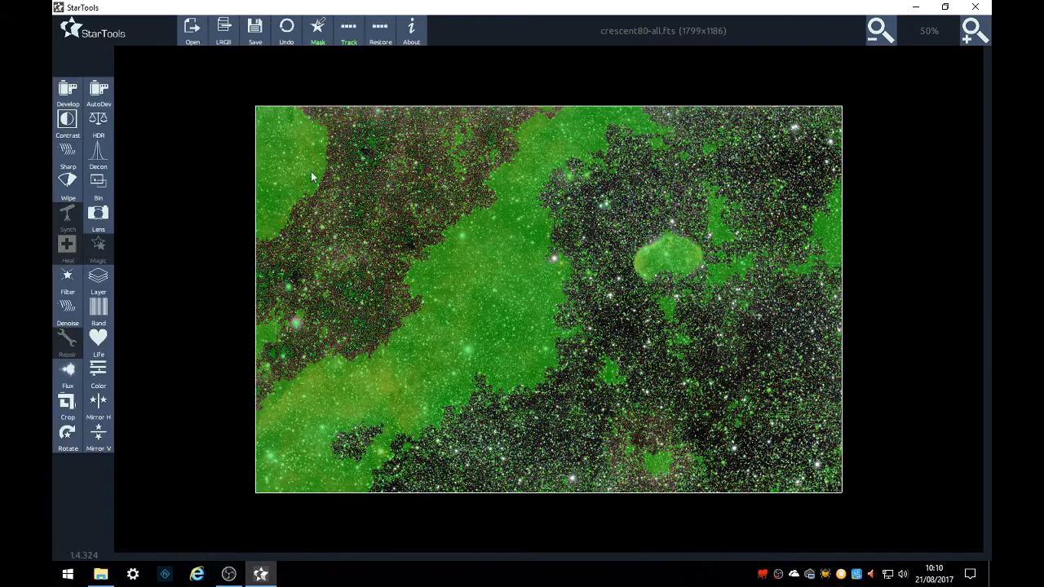
Clear the existing nebulosity mask and set the mask brush mode to Single Pixel Toggle (Freehand).
click(318, 34)
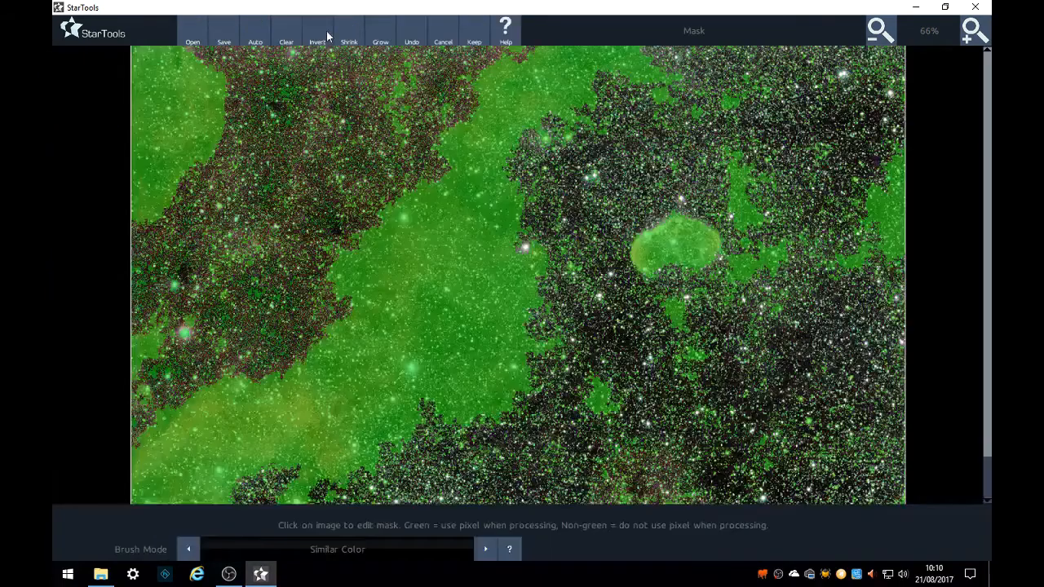
click(291, 32)
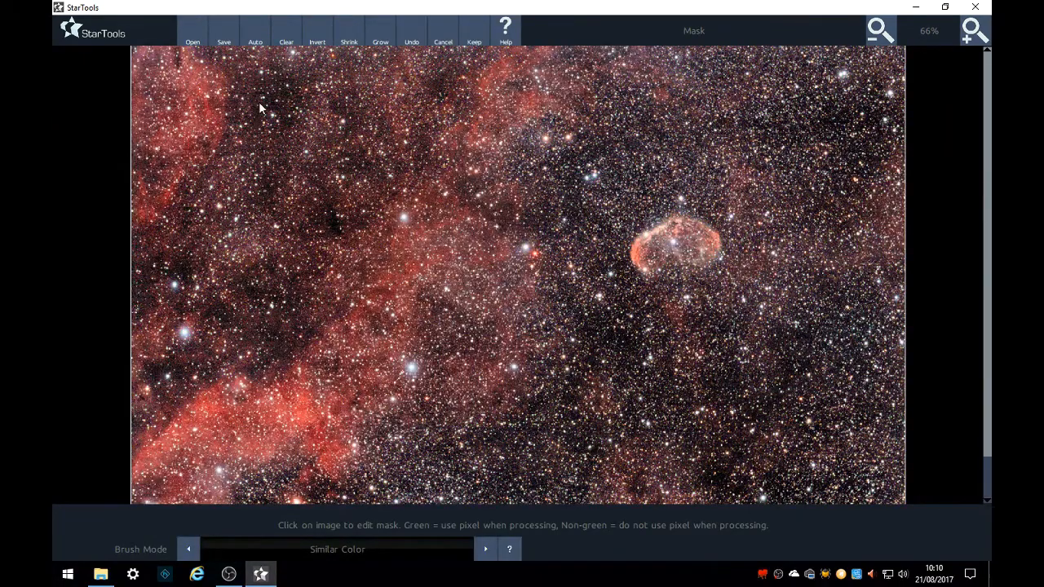
click(349, 550)
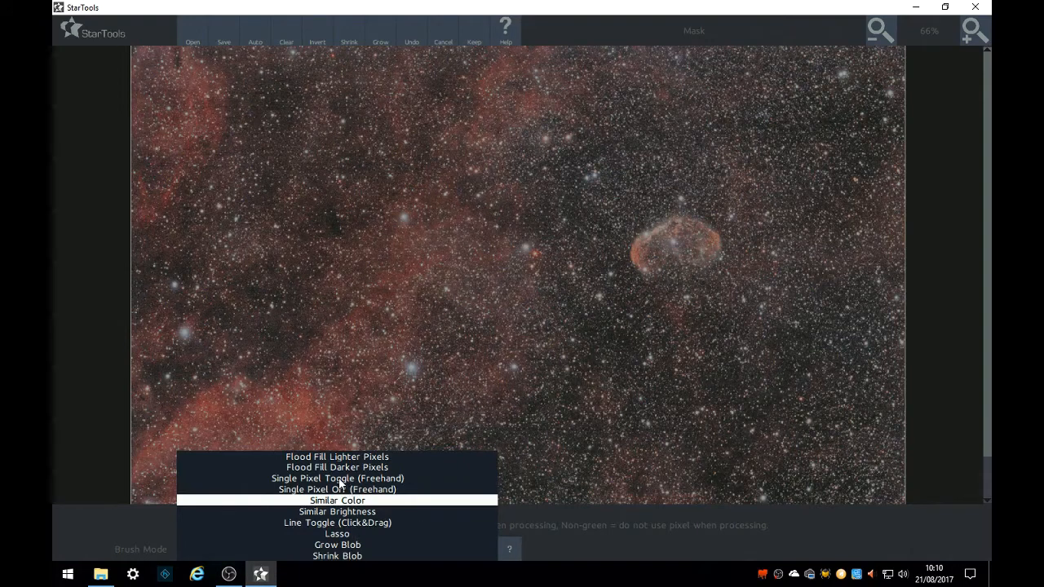
click(334, 479)
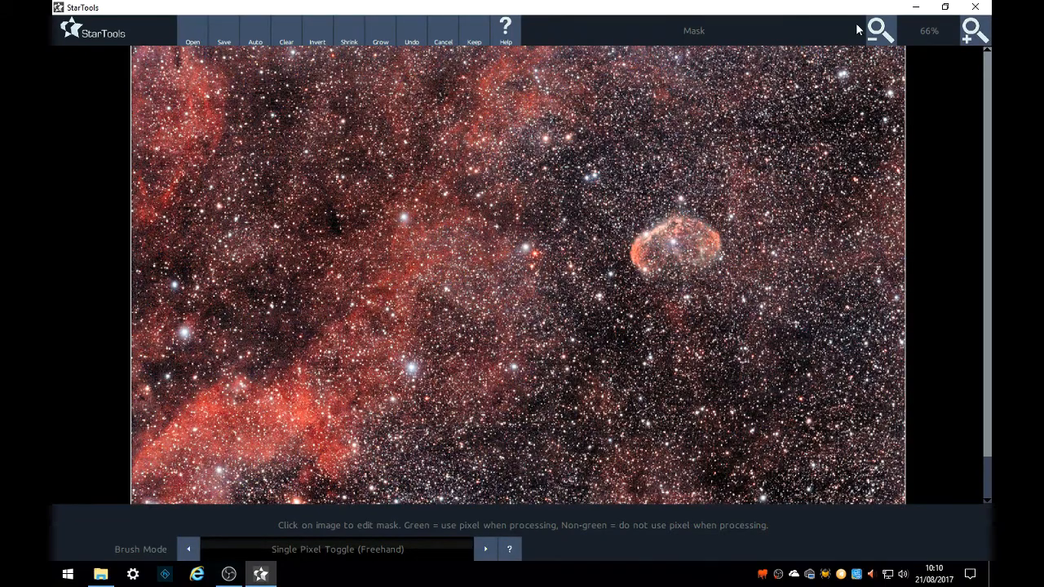
Draw freehand mask strokes along the bright nebula filaments and the Crescent's edges, then grow the mask and keep it.
click(974, 33)
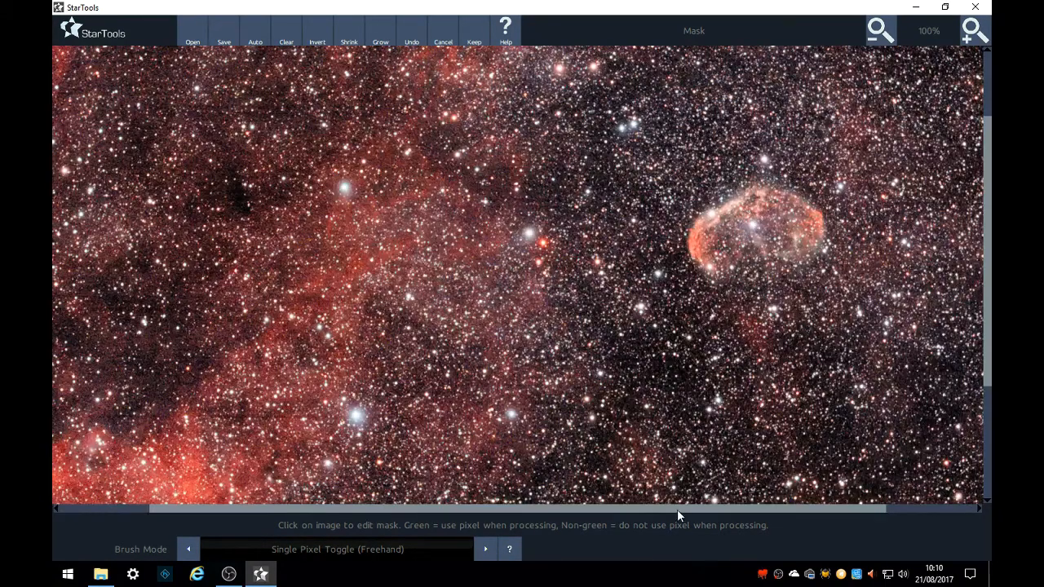
drag(675, 512, 297, 519)
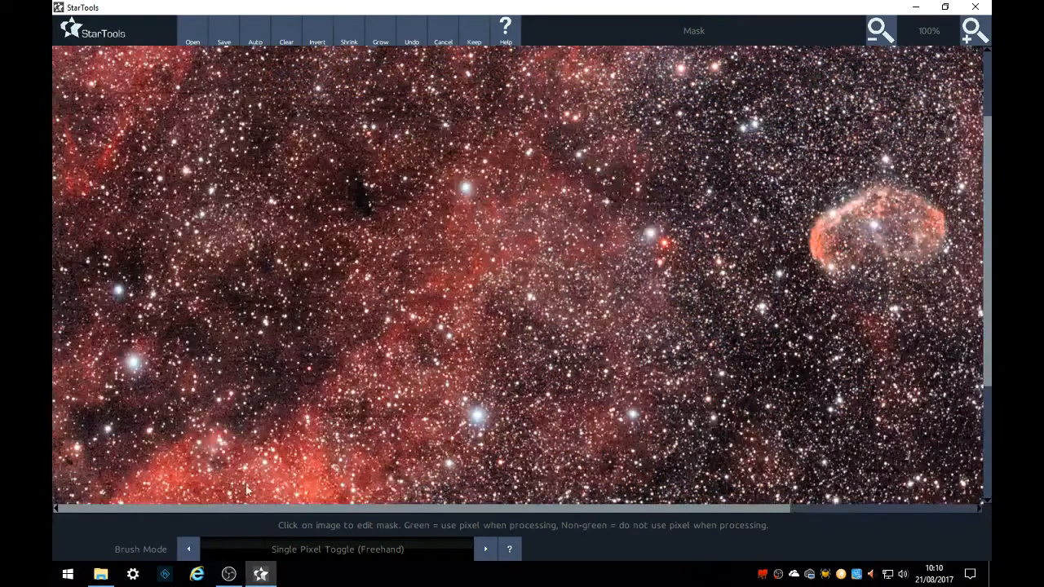
drag(986, 193, 982, 124)
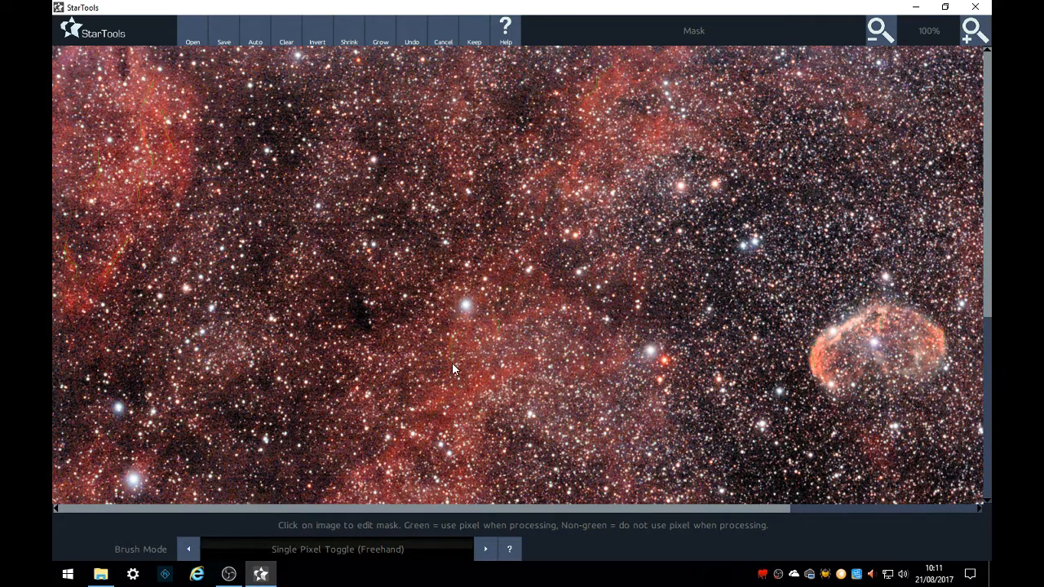
click(879, 31)
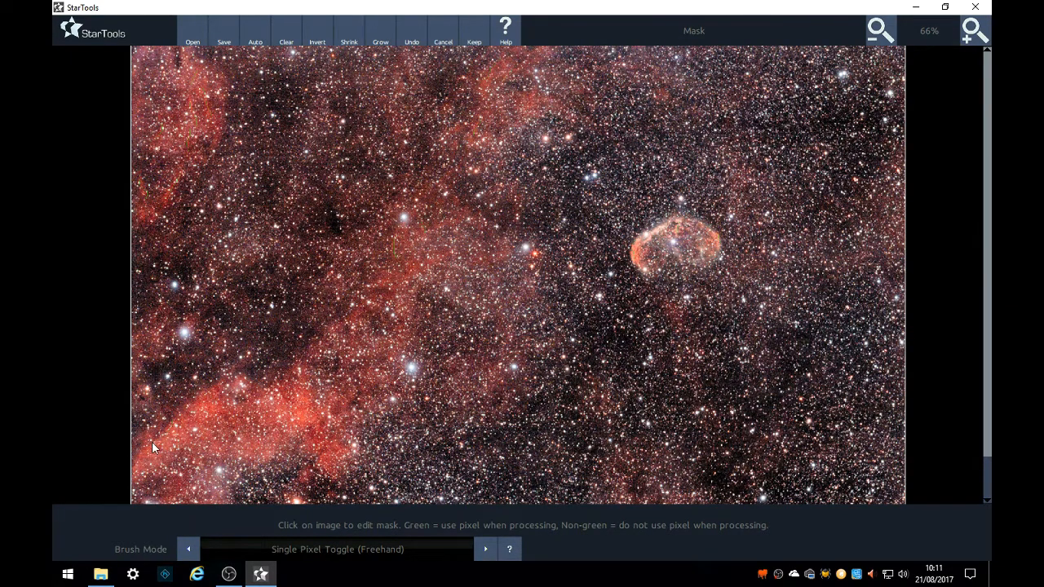
drag(141, 456, 136, 464)
click(376, 37)
click(474, 40)
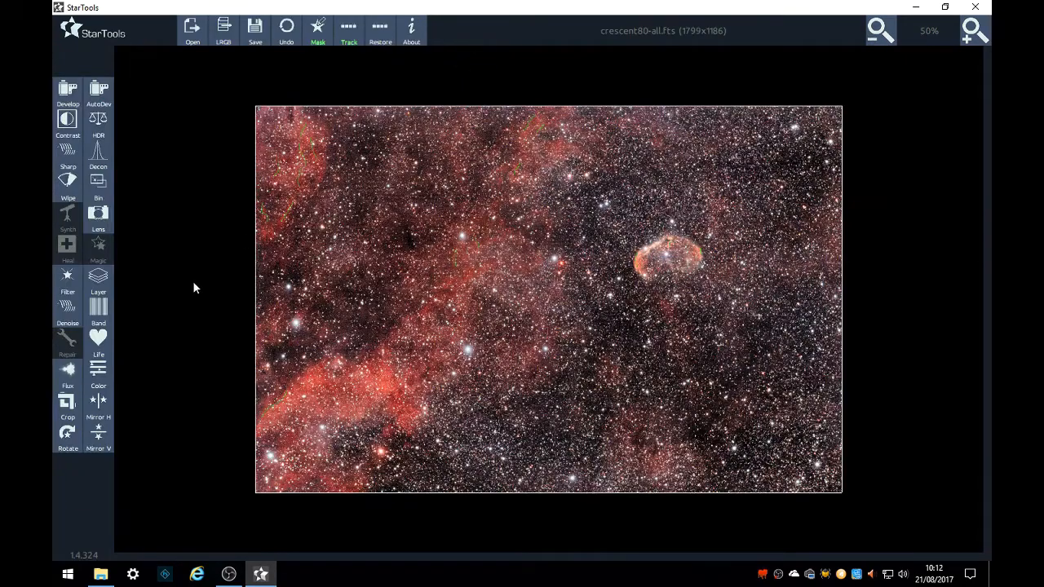
Render the Life module on the masked filaments with Saturation set to 75 % and compare it with the previous version.
click(98, 339)
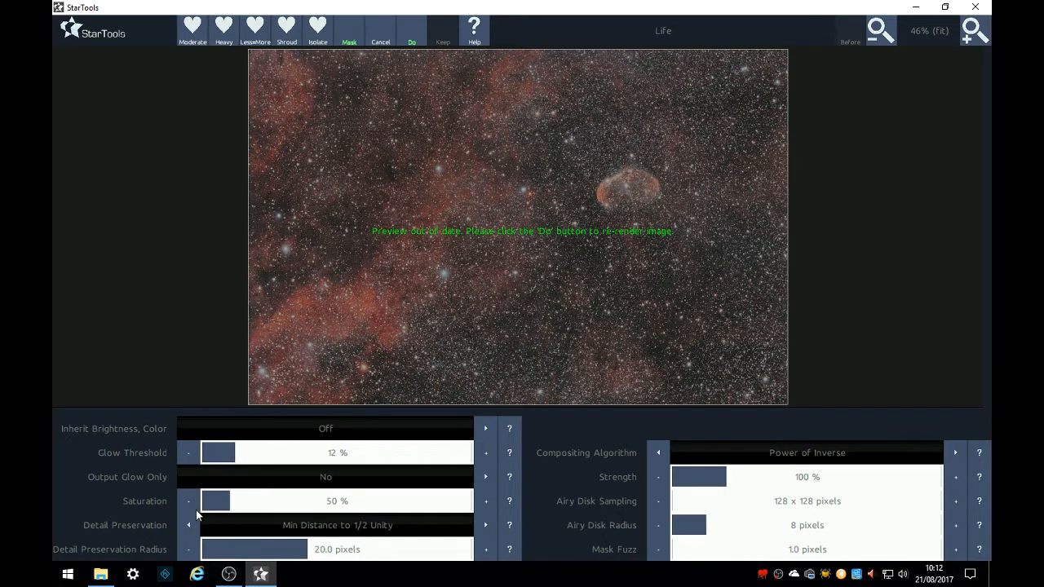
drag(237, 509, 242, 509)
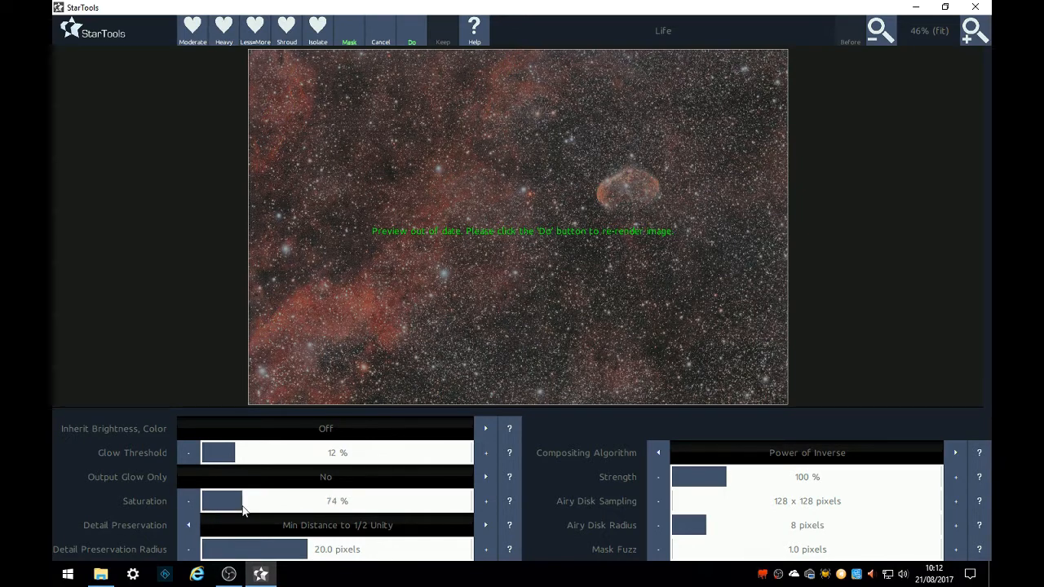
click(487, 501)
click(412, 32)
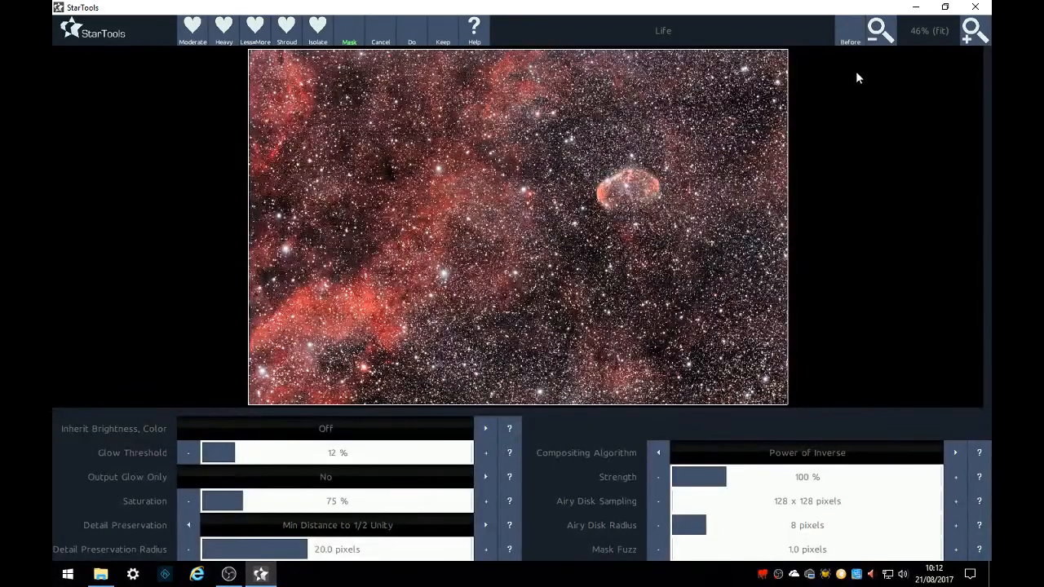
click(842, 31)
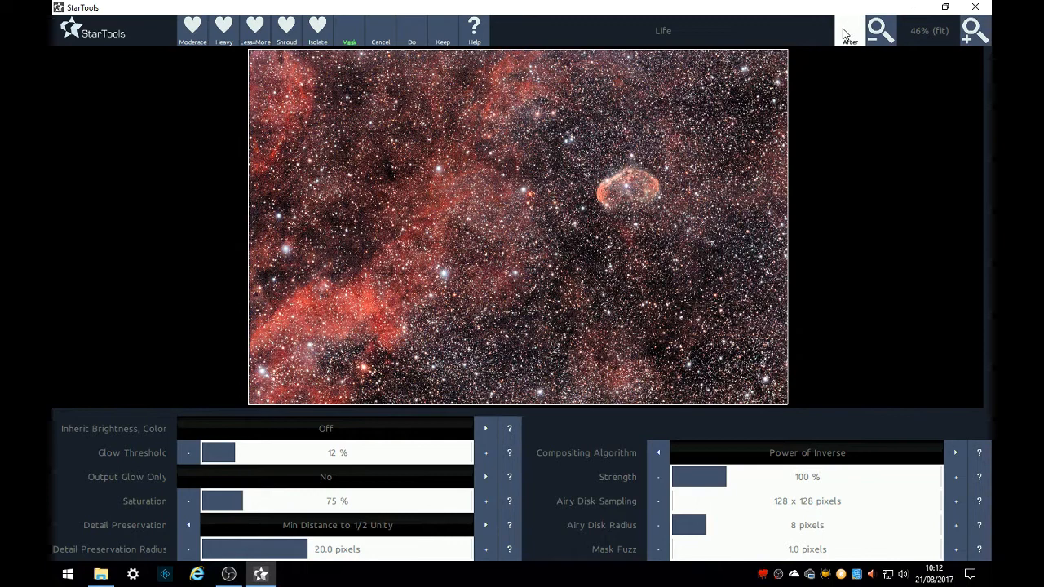
click(843, 32)
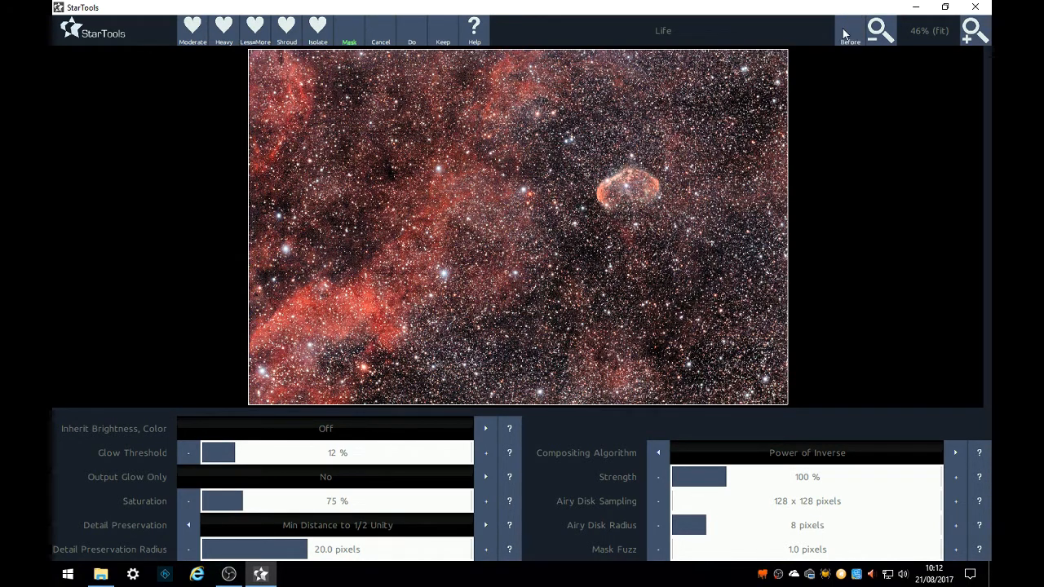
click(845, 34)
click(844, 33)
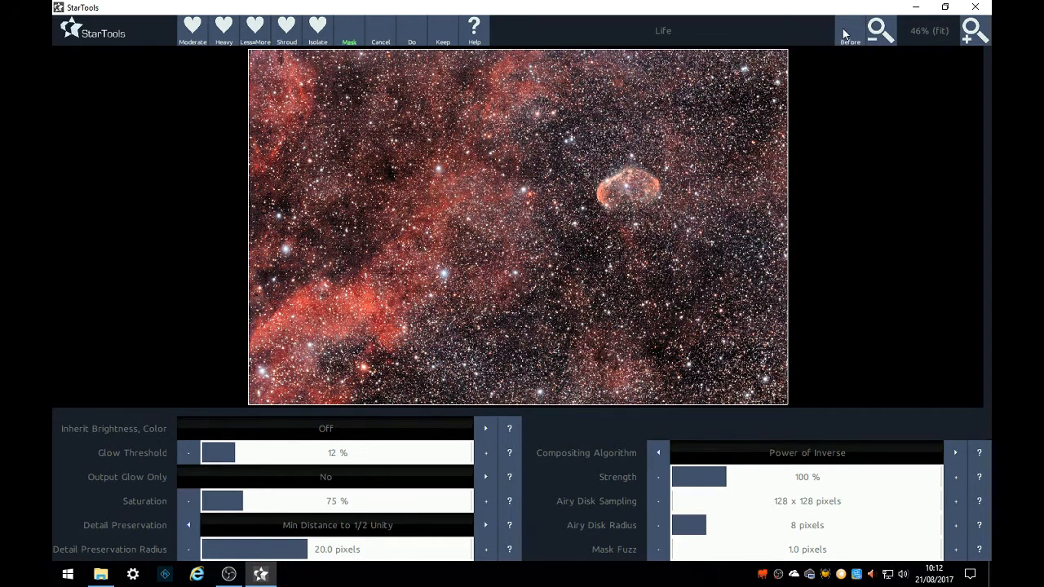
Set the Life effect's Strength to 125 %, compare it with the unprocessed image and keep the result.
click(695, 481)
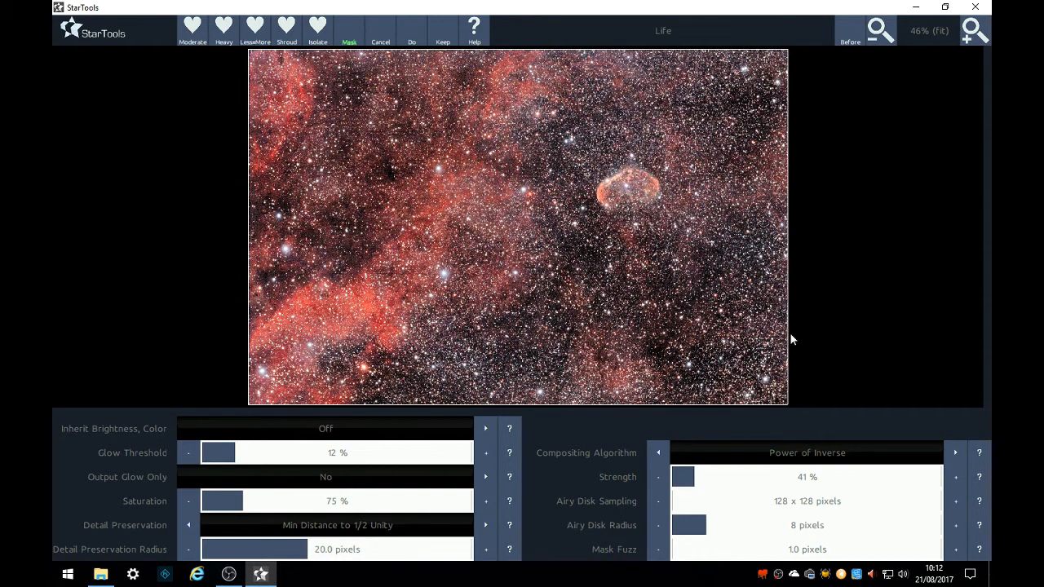
click(740, 479)
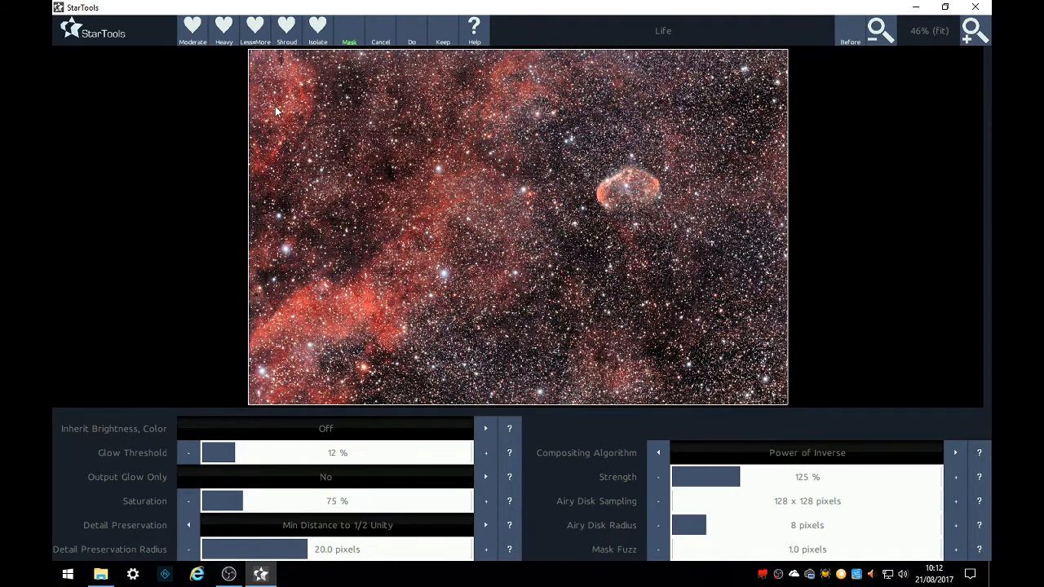
click(845, 33)
click(441, 35)
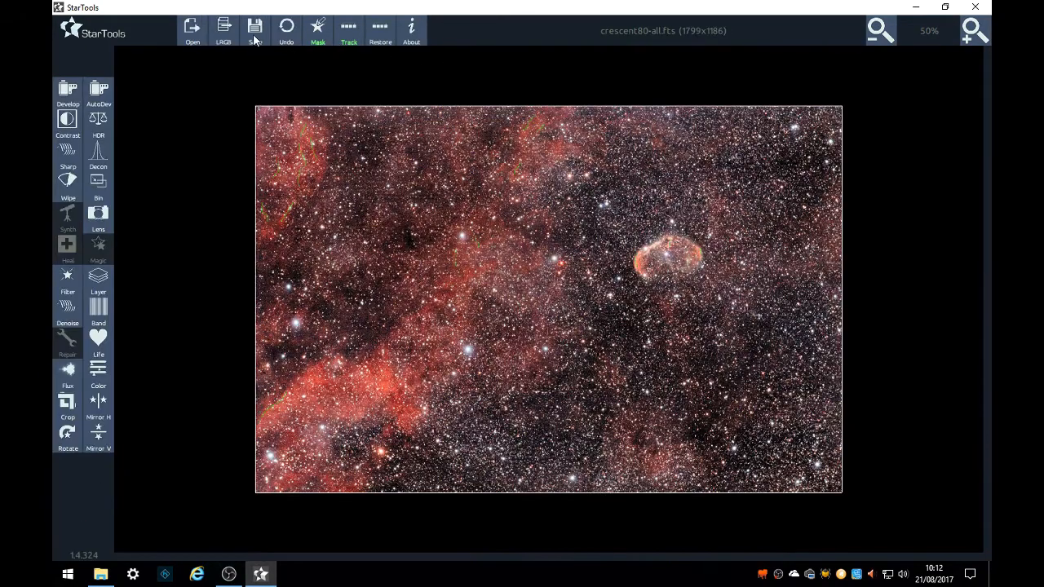
Replace the filament mask with an automatically generated star mask, grow and invert it to exclude the stars, and keep it.
click(316, 36)
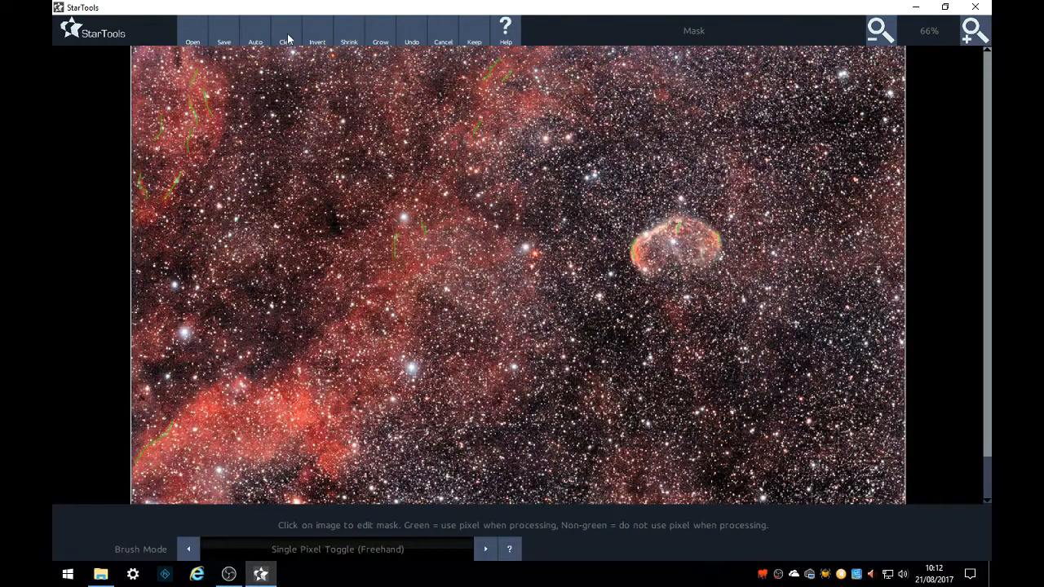
click(259, 36)
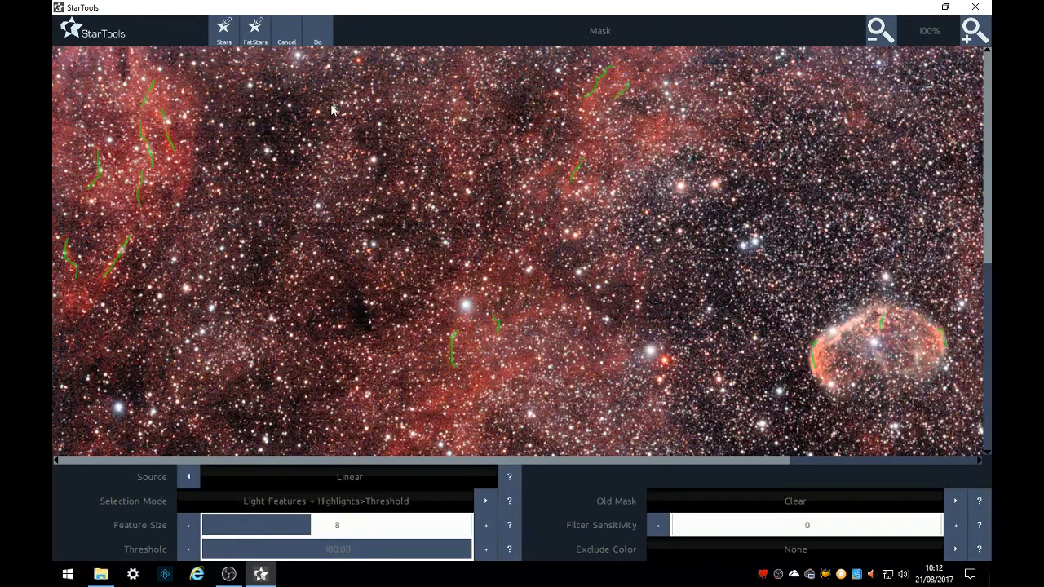
click(319, 39)
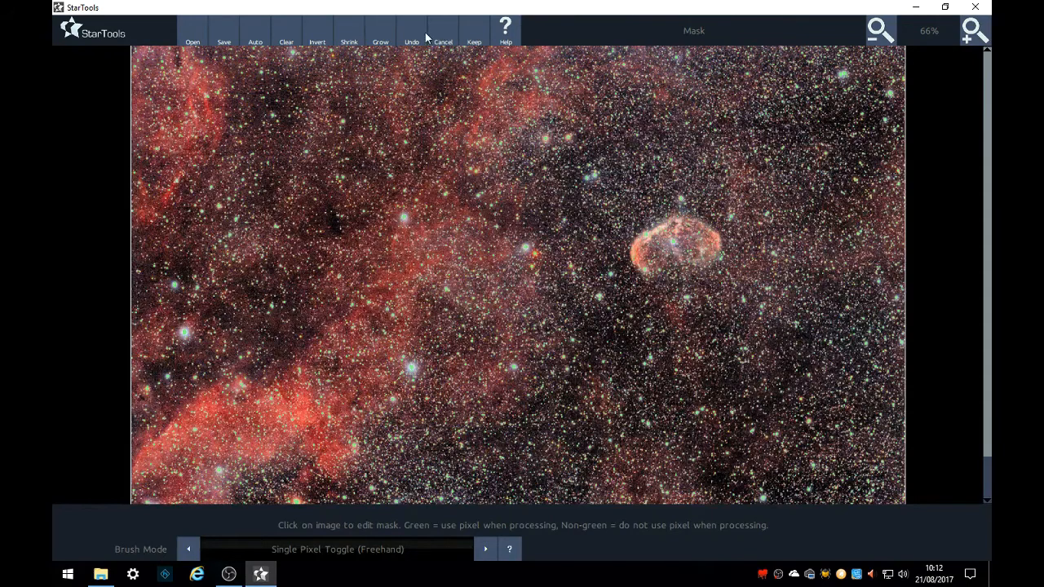
click(377, 38)
click(320, 39)
click(481, 32)
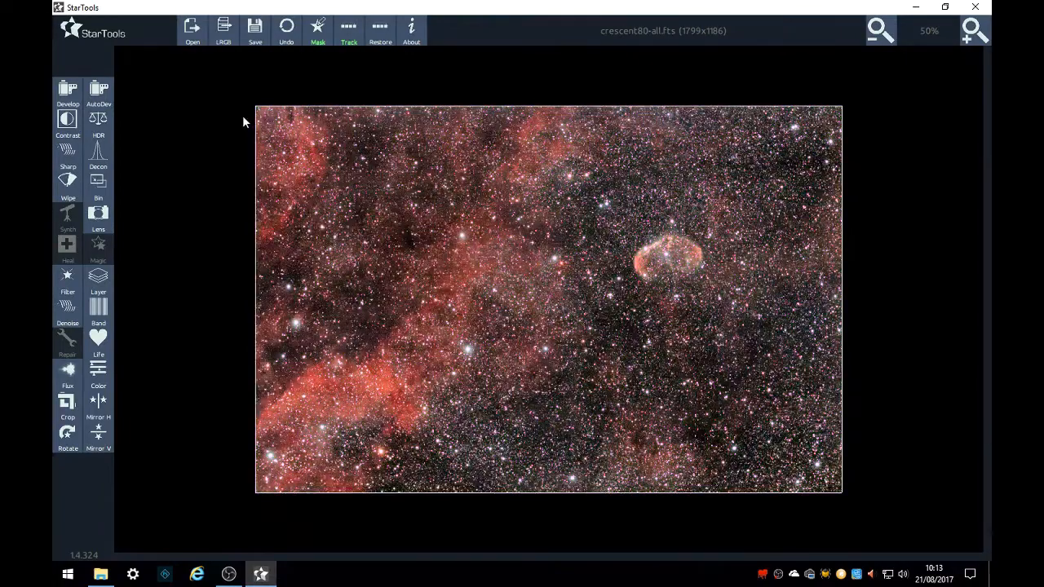
Start Wavelet Sharpen with Large structure size and set the sharpening Amount to 150 %.
click(67, 152)
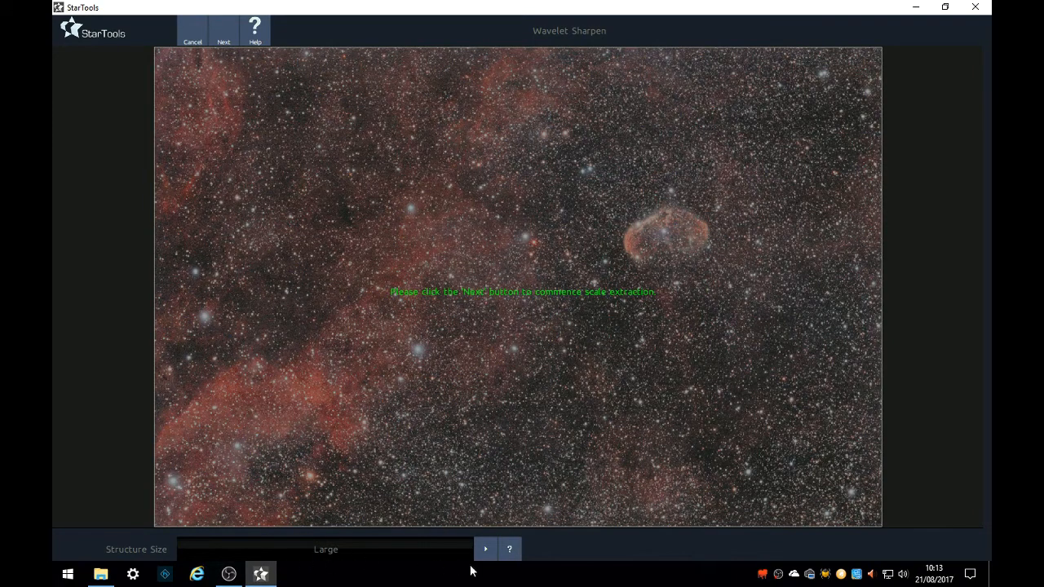
click(224, 34)
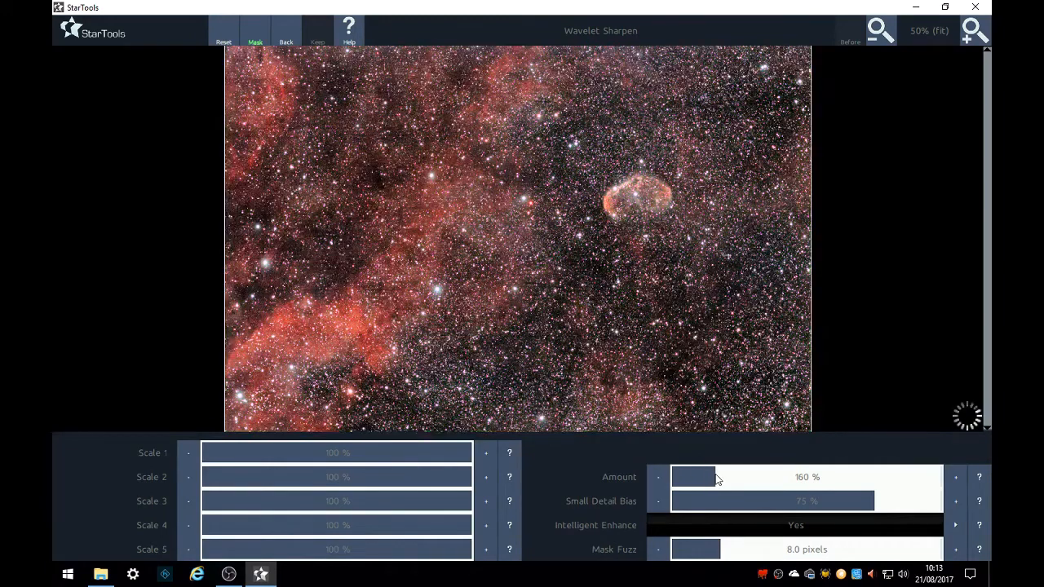
click(711, 477)
click(952, 478)
click(952, 478)
click(952, 478)
click(952, 478)
click(952, 478)
Compare the sharpened image with the previous version at 66% and 50% magnification.
click(979, 31)
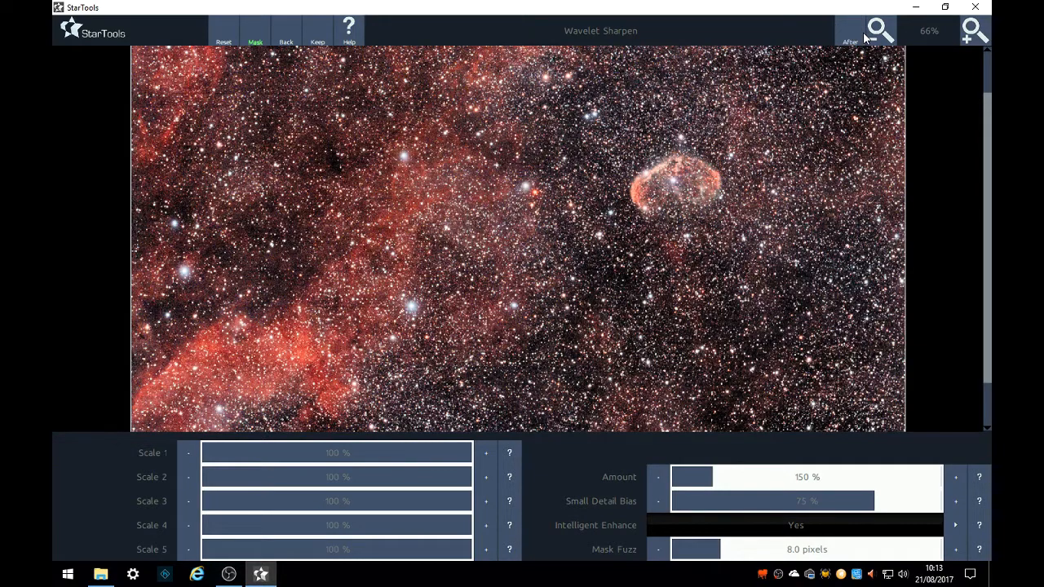
click(864, 36)
click(865, 37)
click(852, 39)
click(851, 40)
click(851, 40)
click(880, 31)
click(846, 40)
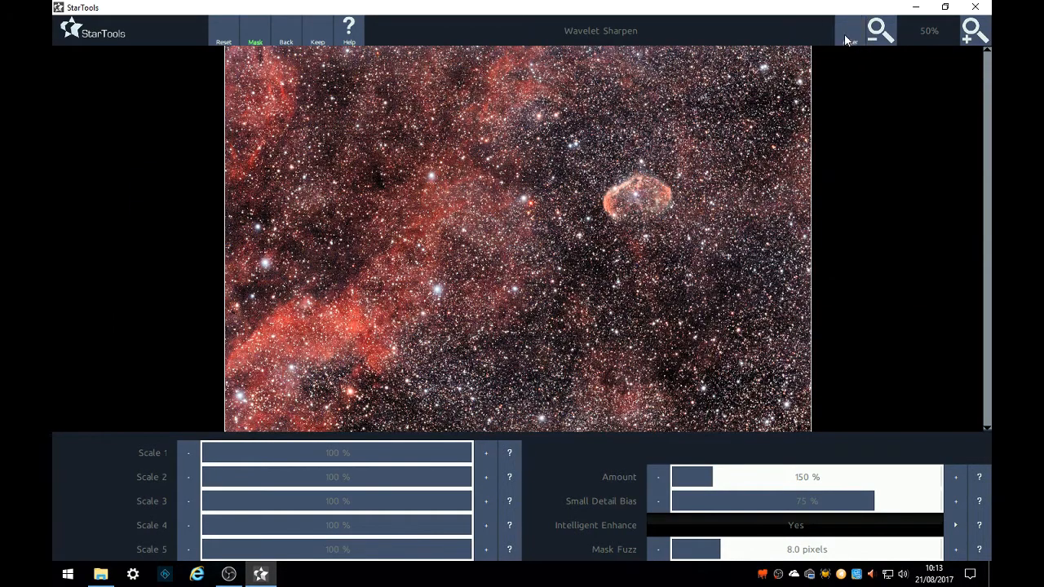
click(846, 39)
click(847, 39)
Lower the sharpening Amount to just under 104 %, compare it with the previous version and keep the result.
click(699, 478)
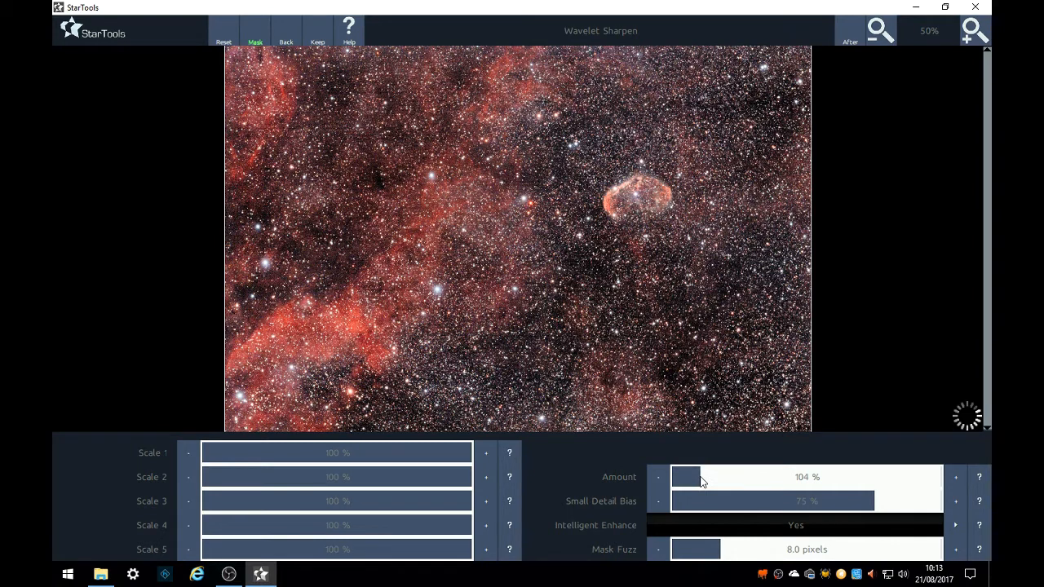
click(659, 480)
click(849, 37)
click(850, 37)
click(320, 40)
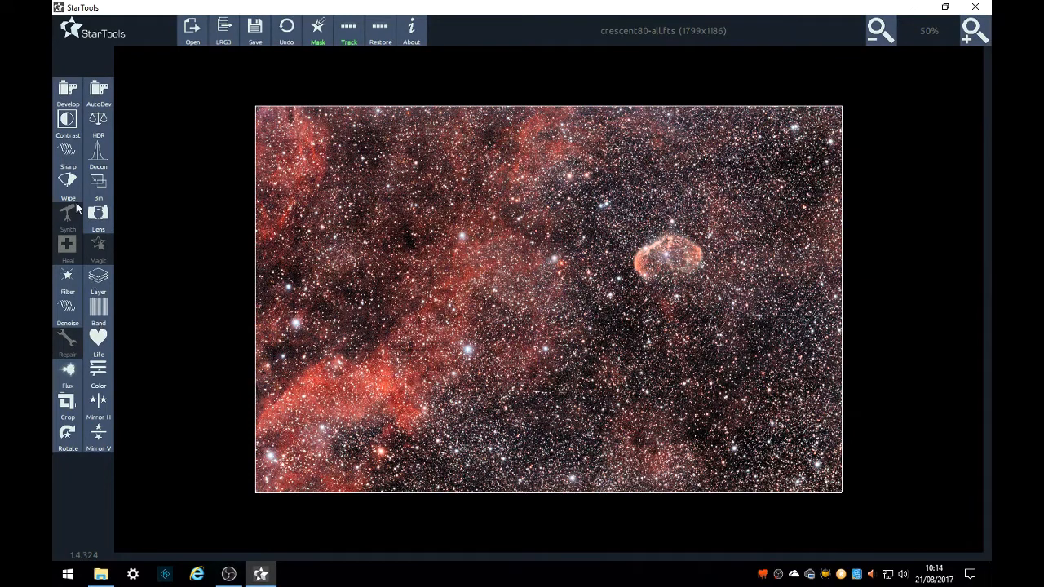
Stop tracking with final noise reduction, set the De-Noise Grain Size to 12.0 pixels and continue past the noise floor notice.
click(348, 37)
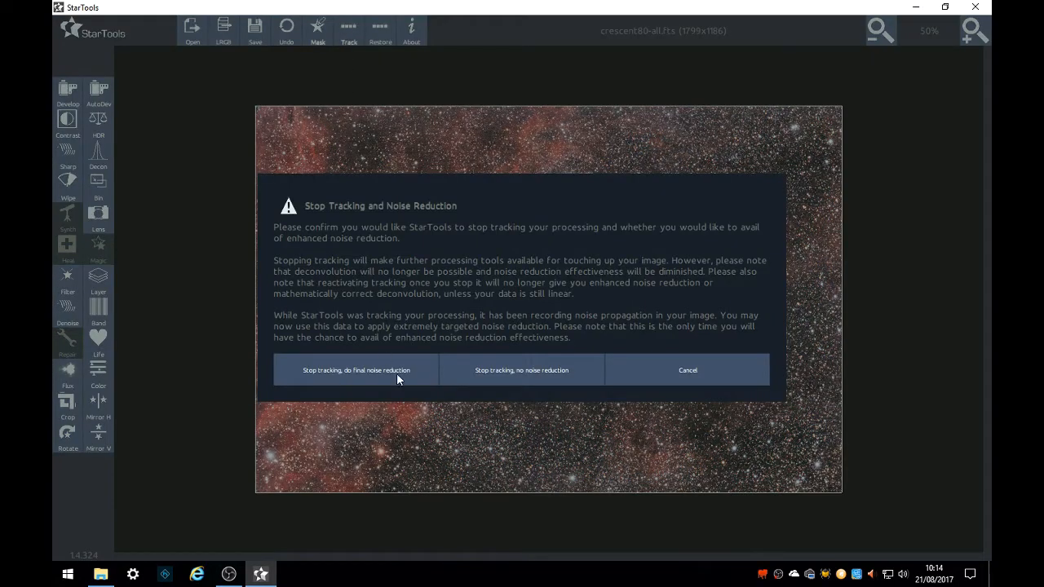
click(365, 377)
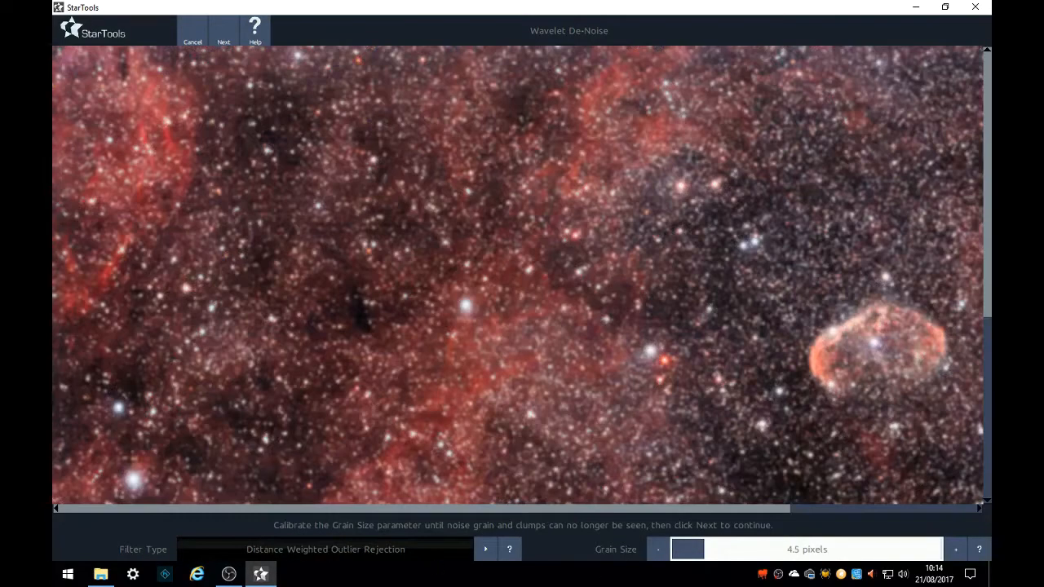
click(749, 550)
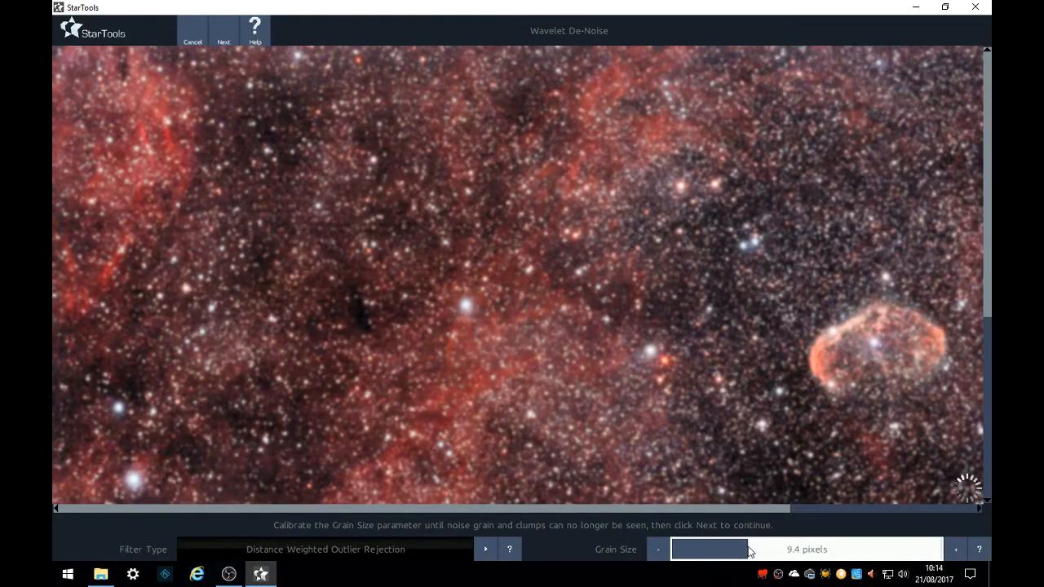
drag(755, 552, 775, 554)
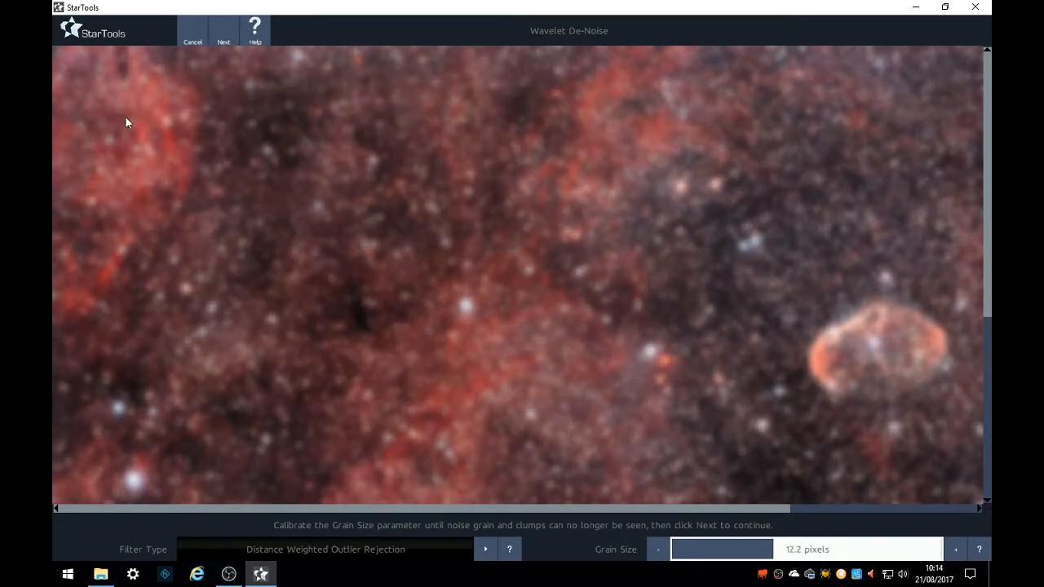
click(660, 554)
click(659, 554)
drag(987, 185, 991, 330)
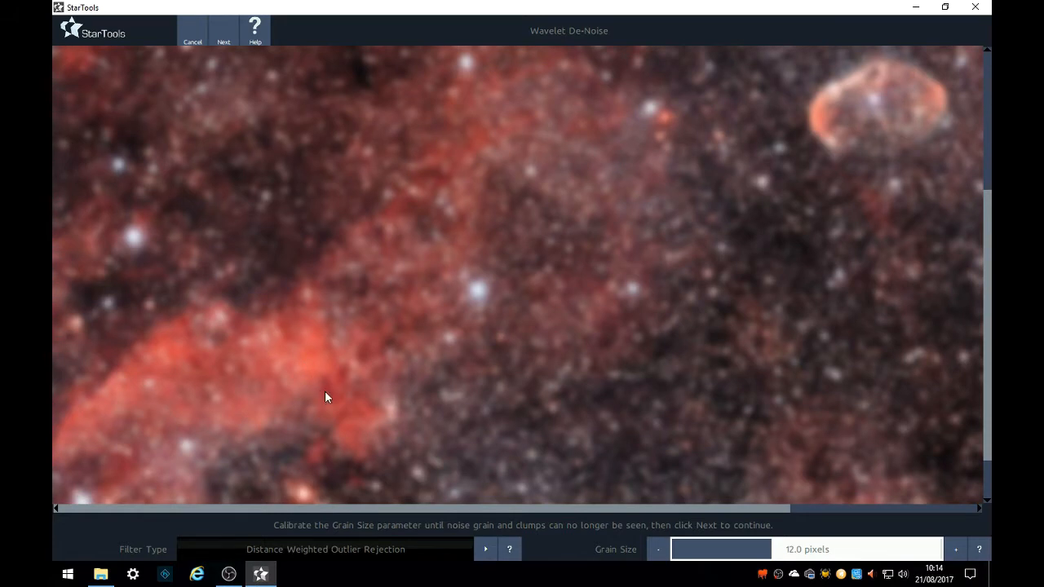
click(216, 29)
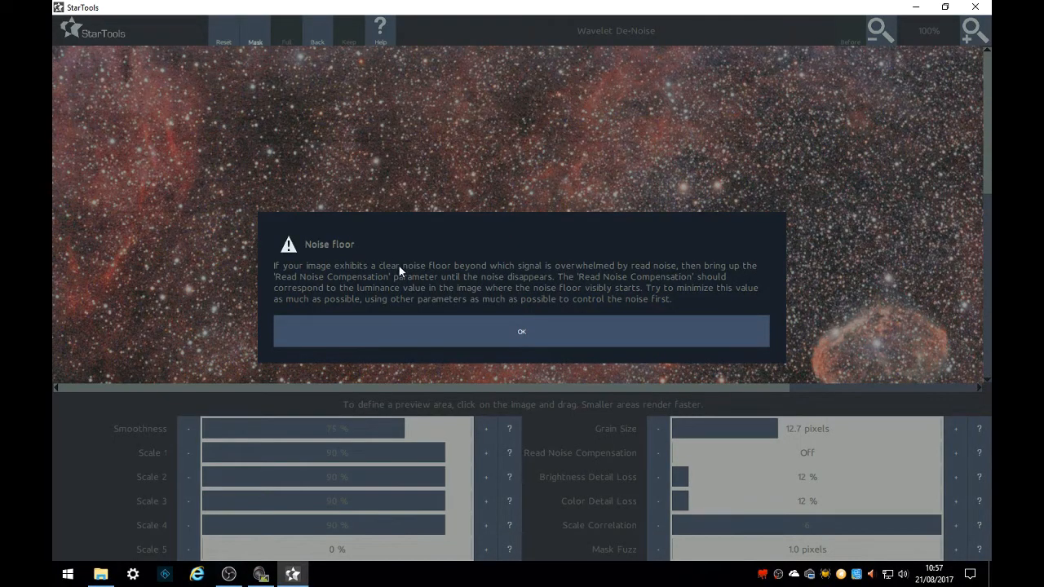
click(540, 330)
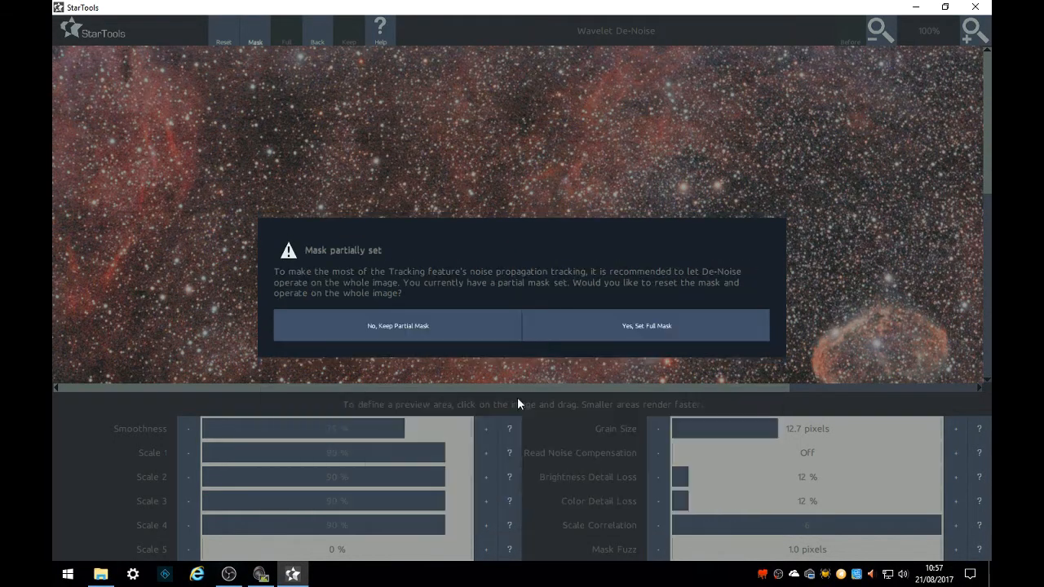
Keep the partial mask for the wavelet de-noise and raise the Smoothness to 80 %.
click(426, 329)
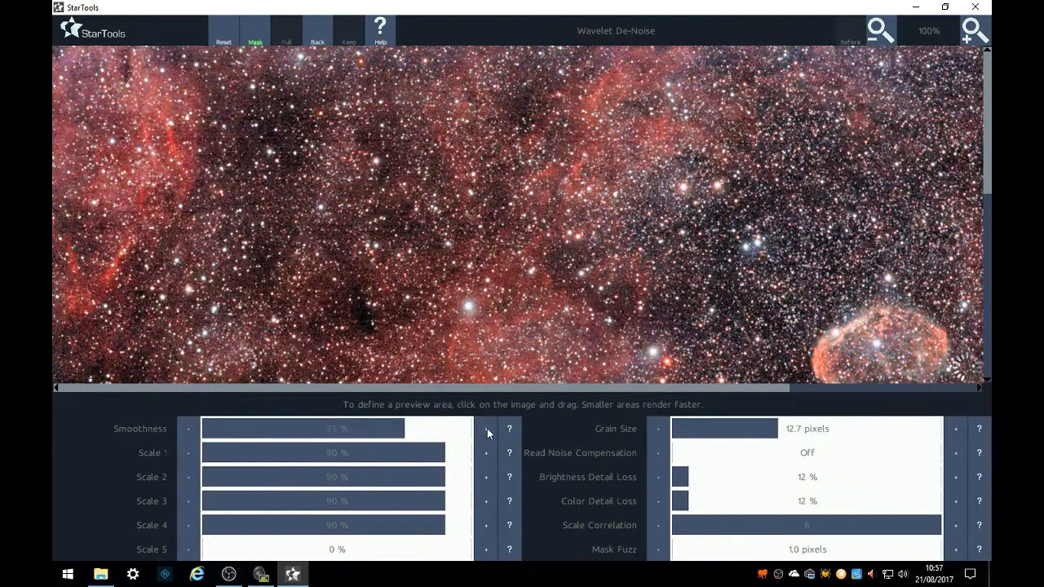
click(487, 428)
click(487, 427)
click(487, 427)
click(487, 427)
click(487, 430)
Compare the de-noised image with the previous version at 100% and 50% magnification, and keep the result.
click(875, 39)
click(874, 39)
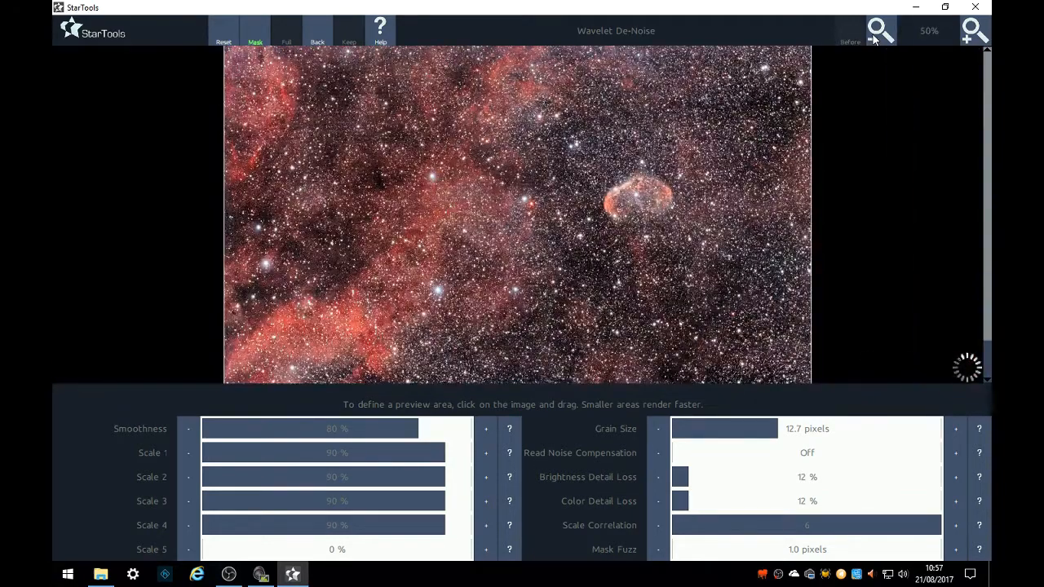
click(973, 30)
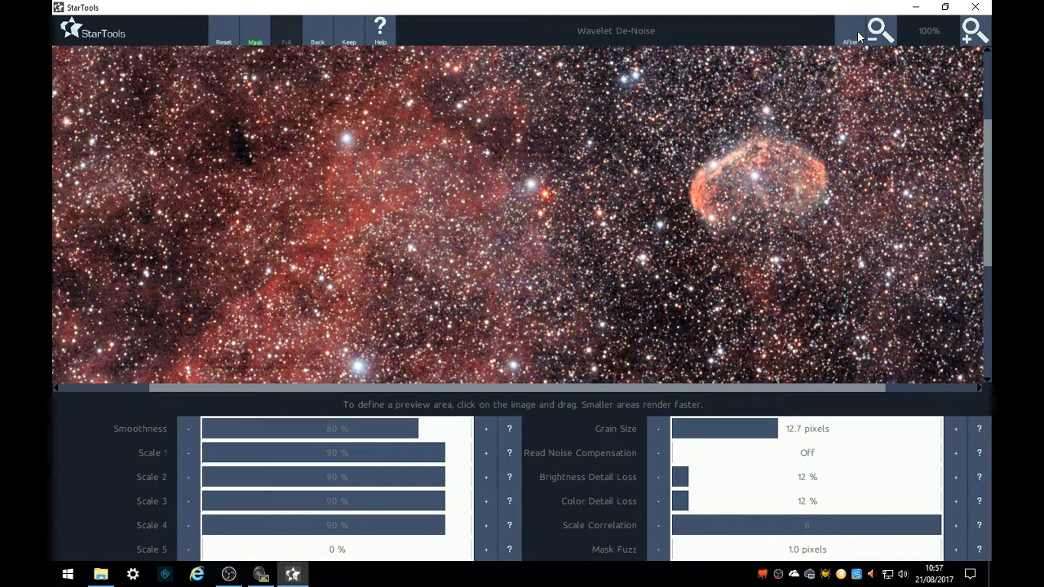
click(879, 31)
click(879, 31)
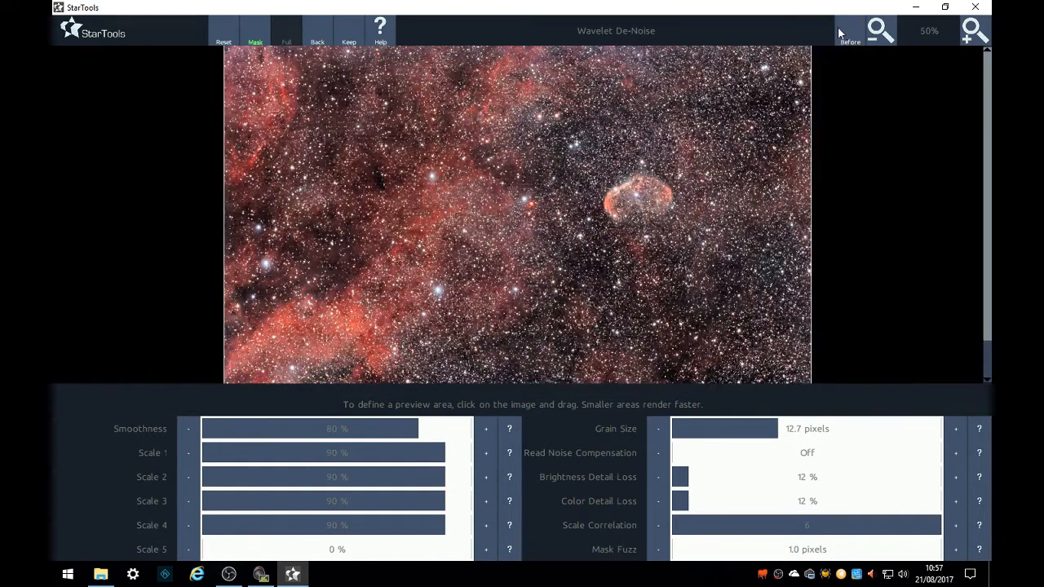
click(845, 34)
click(845, 34)
click(845, 34)
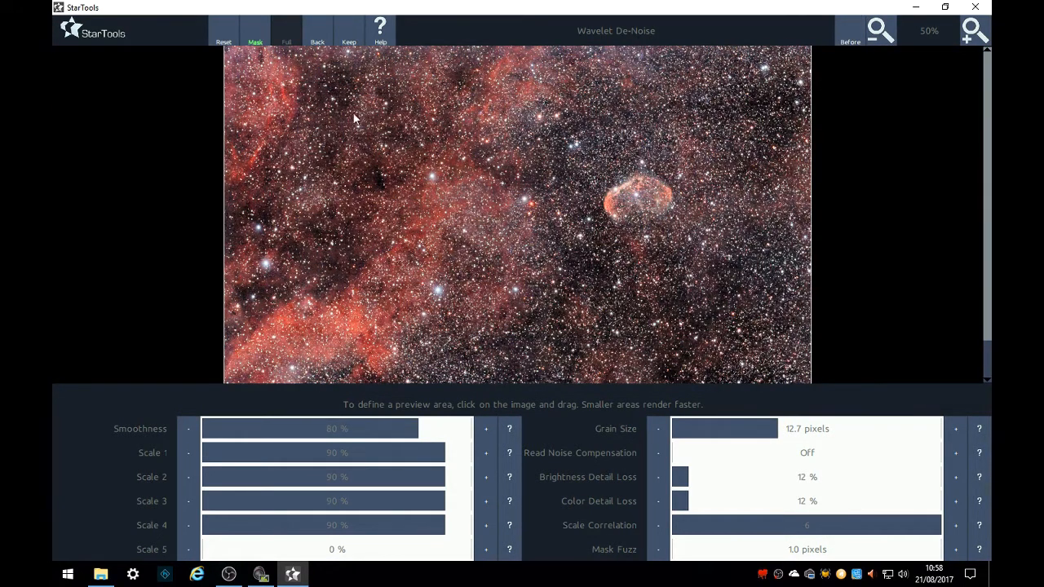
click(348, 37)
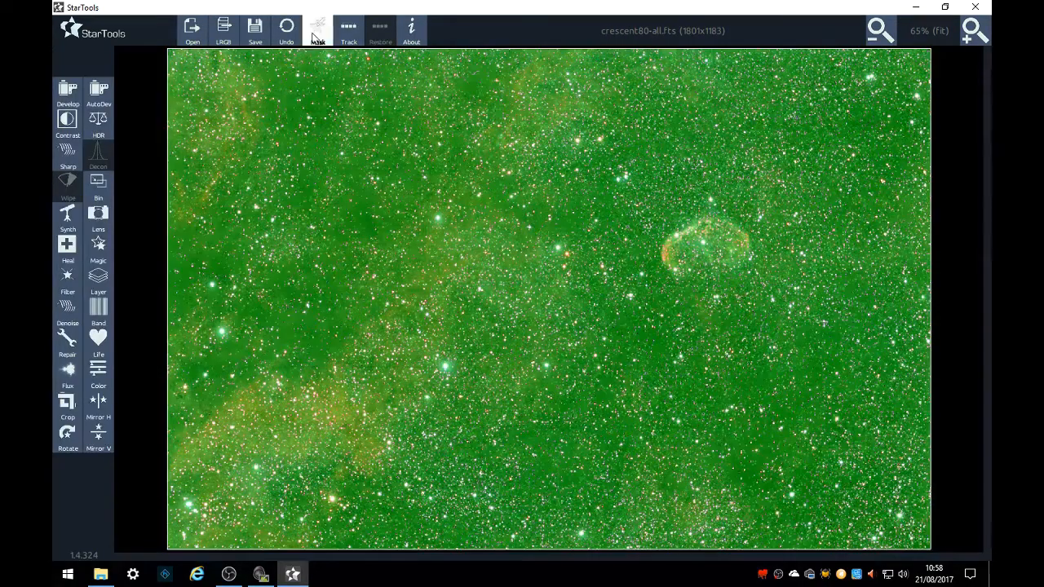
Invert the current mask so that only the stars are selected, and keep it.
click(318, 31)
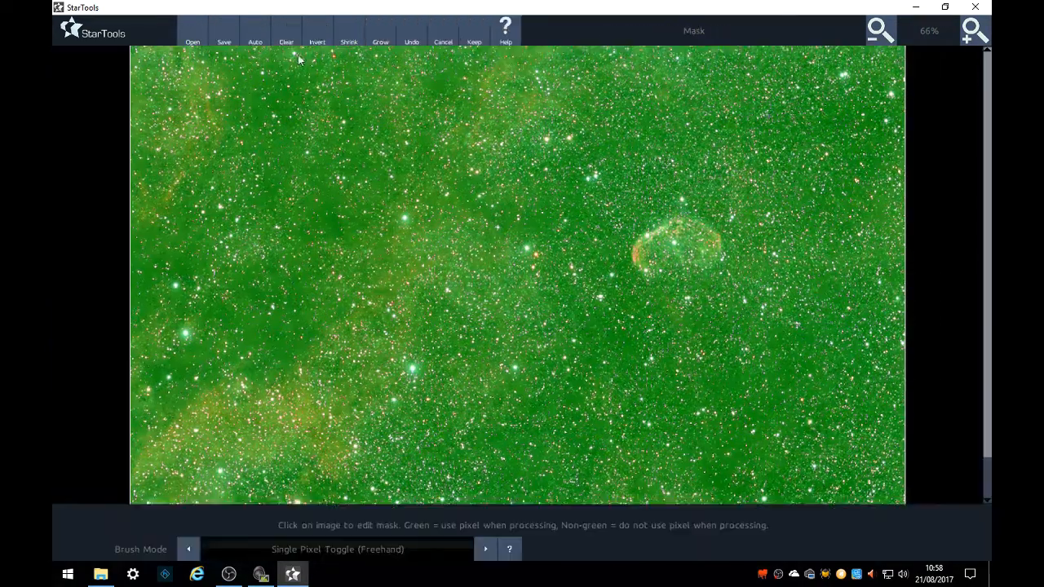
click(317, 35)
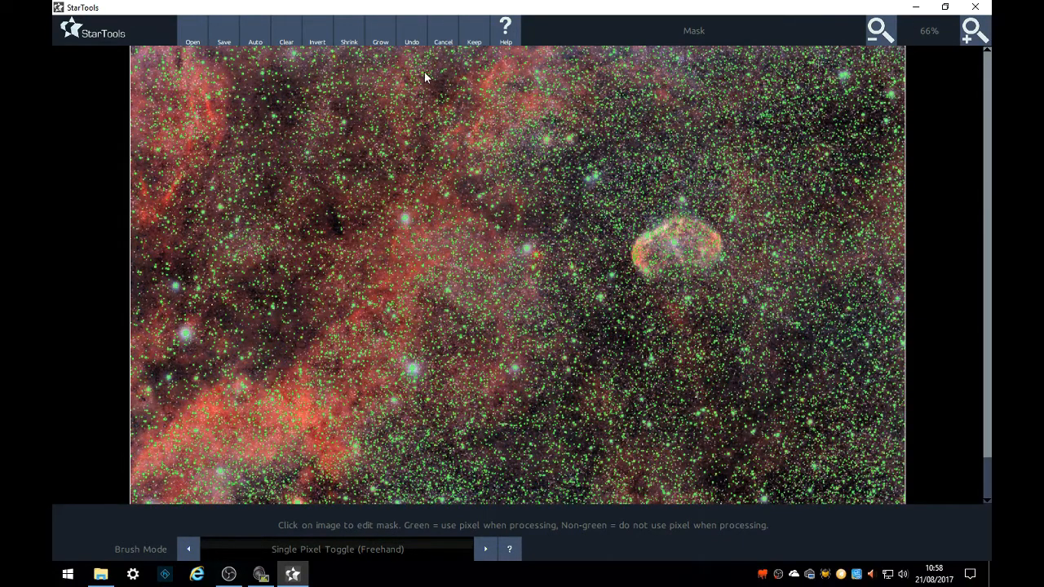
click(473, 37)
Apply the Magic module to the masked stars in Tighten mode and keep the result.
click(99, 243)
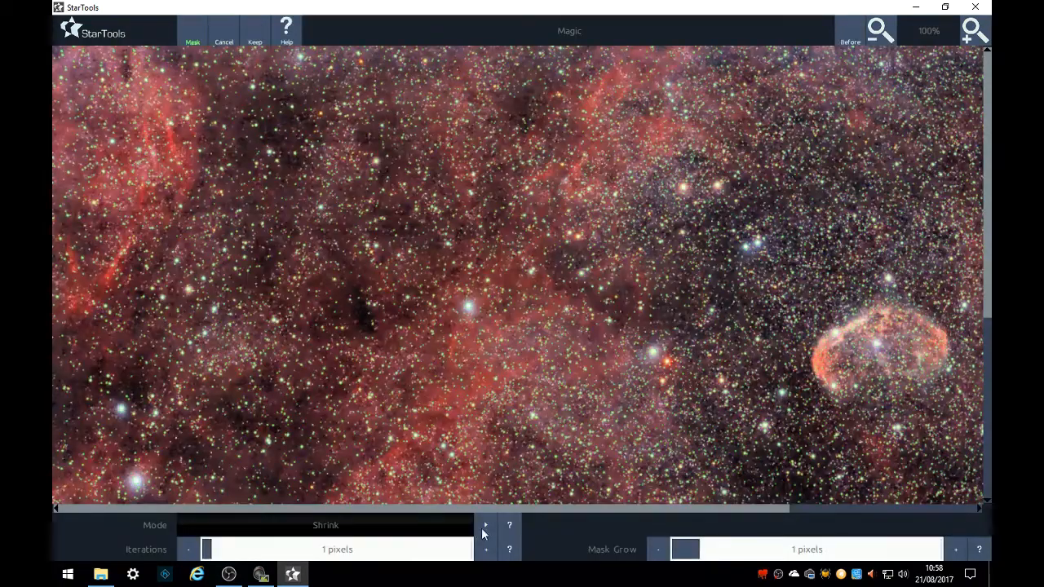
click(485, 526)
click(485, 525)
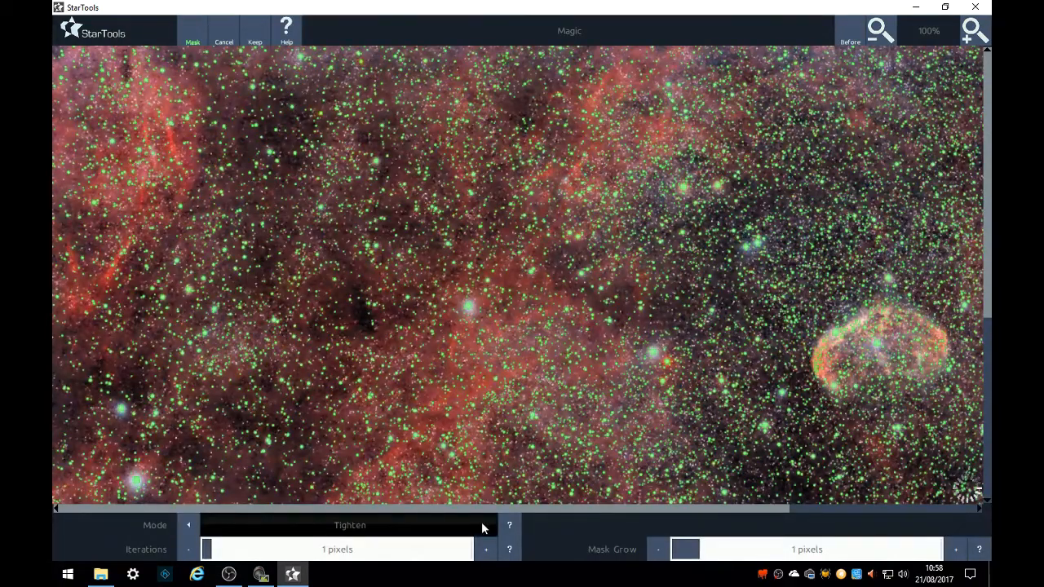
click(886, 37)
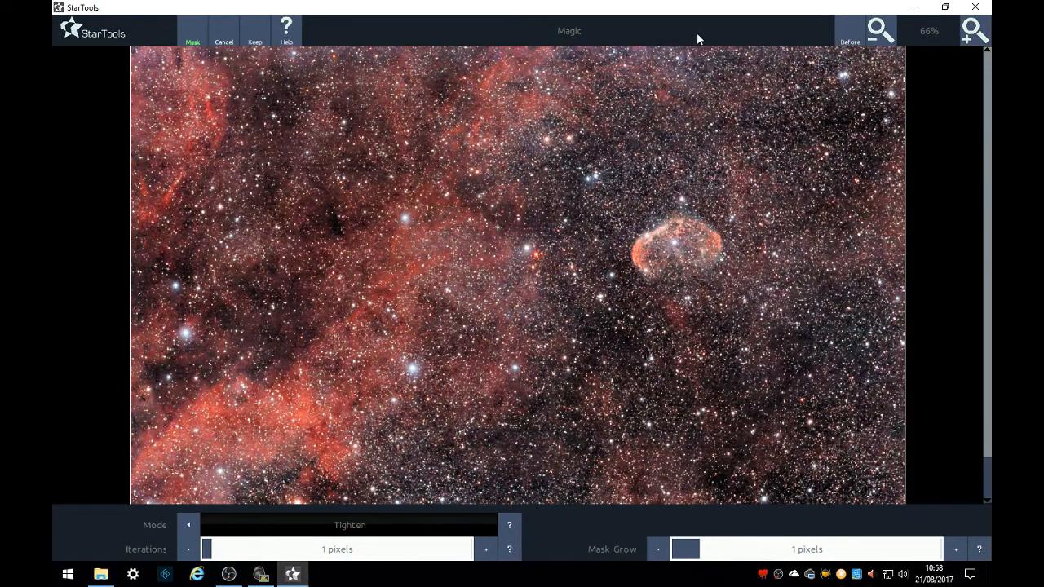
click(259, 36)
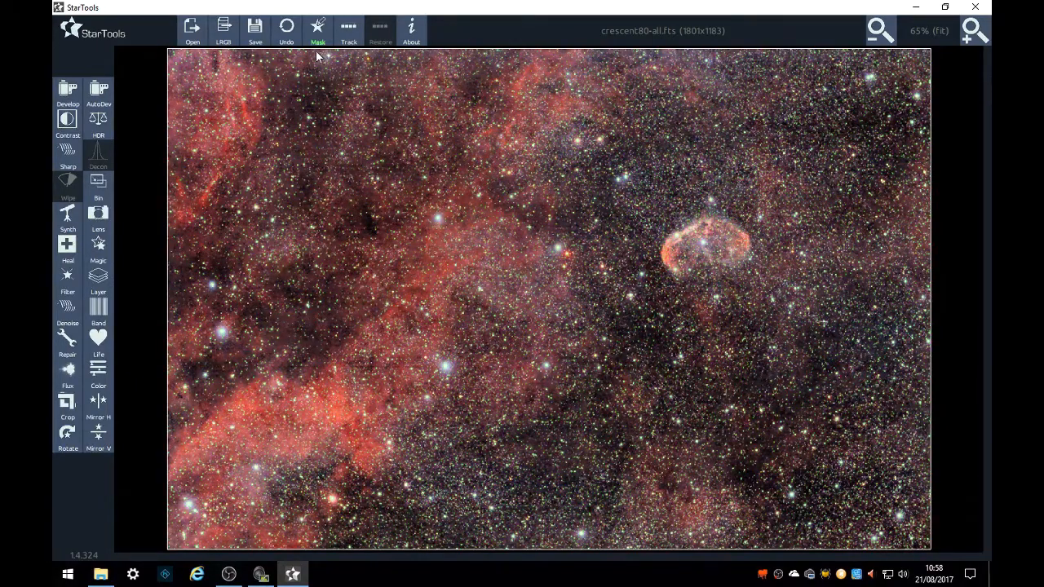
Save the processed image in the FitsforST folder as crescent80-all.tiff.
click(255, 31)
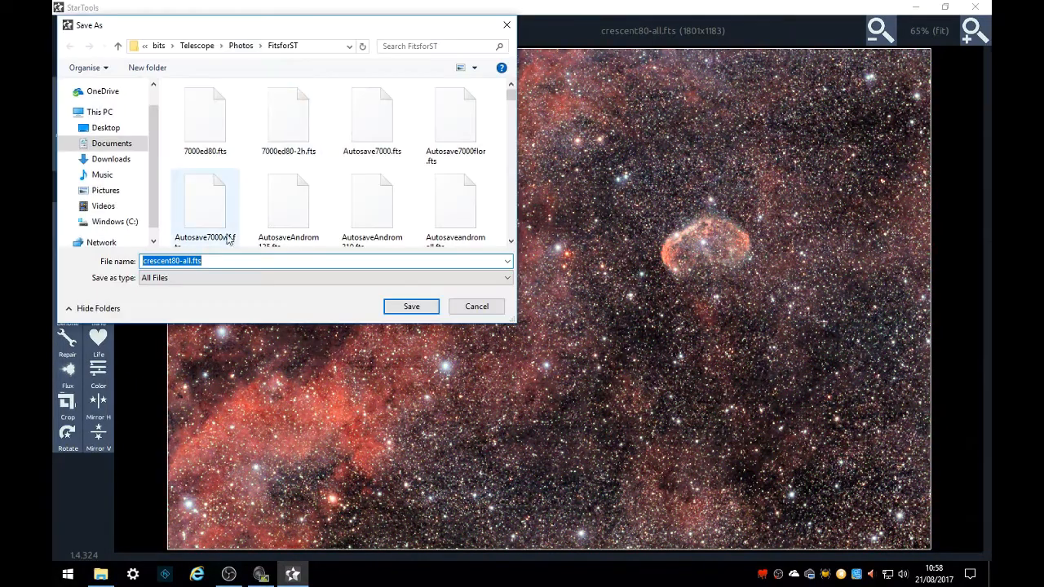
click(202, 261)
drag(203, 261, 195, 261)
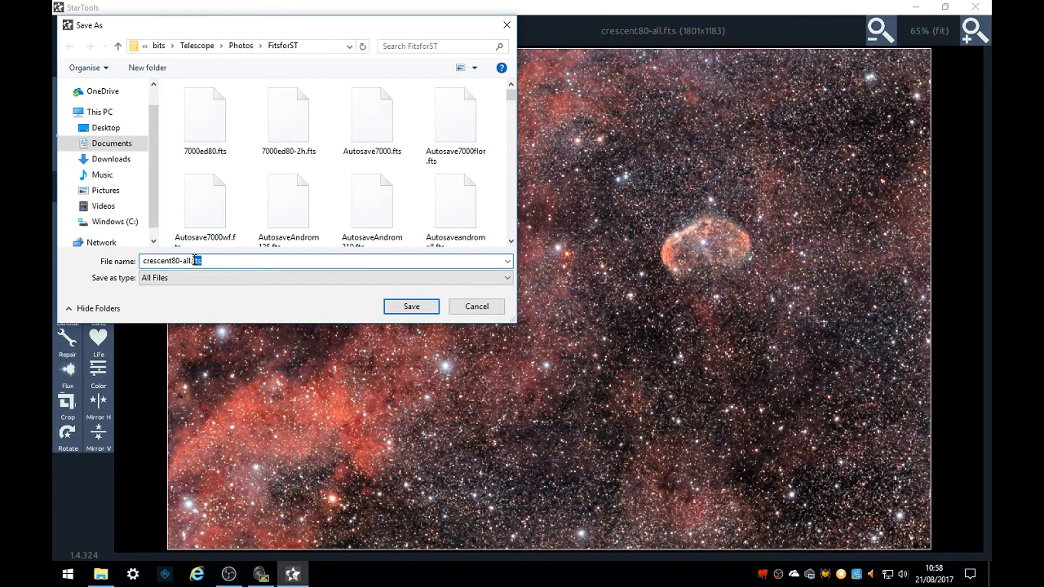
text(tiff)
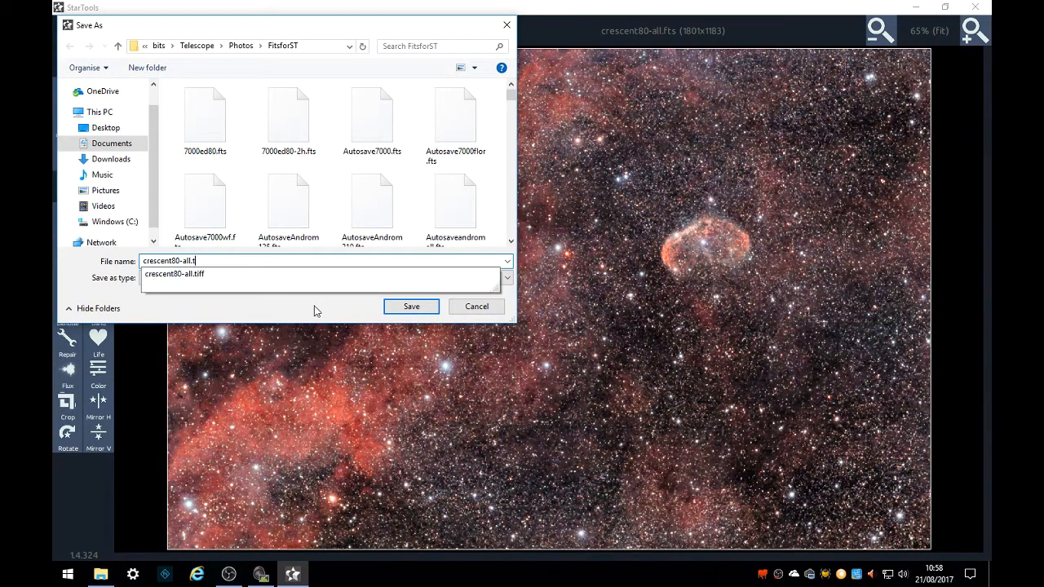